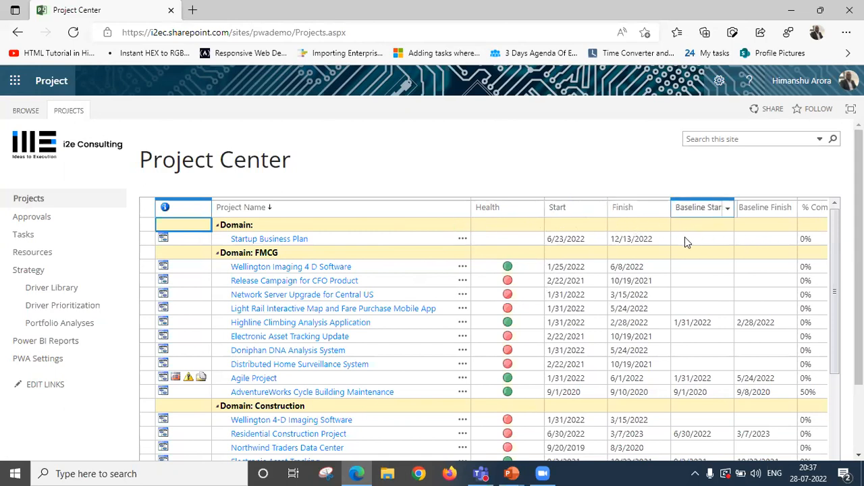
Review the Baseline Start, Baseline Finish, completion and owner columns of the Project Center list.
click(760, 242)
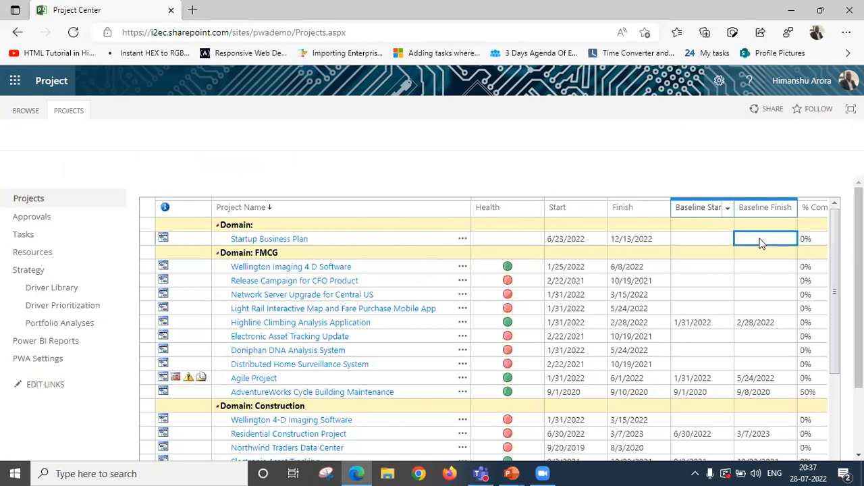
key(Right)
key(Right)
key(Left)
key(Left)
key(Left)
key(Left)
key(Left)
key(Left)
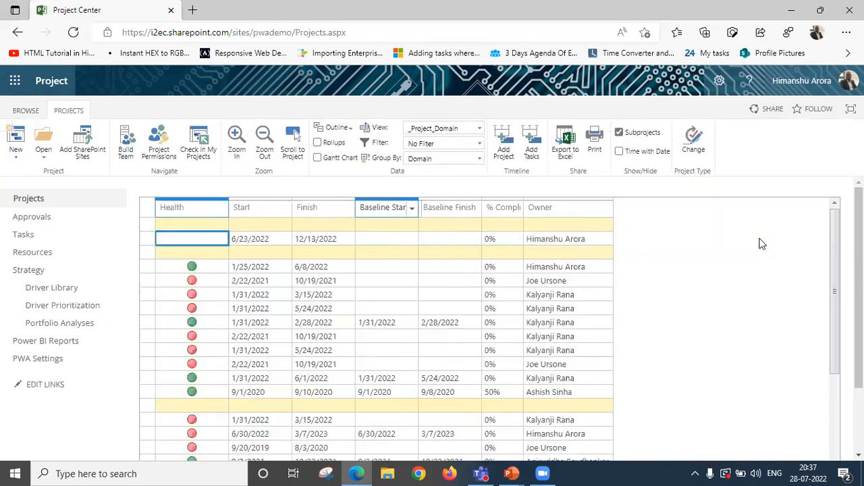
key(Left)
key(Left)
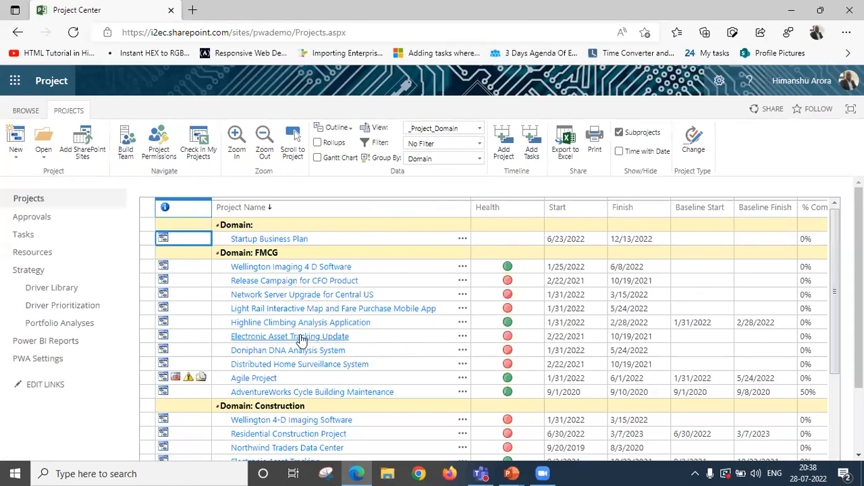
Open the schedule of the Electronic Asset Tracking Update project and widen its Task Name column.
click(302, 340)
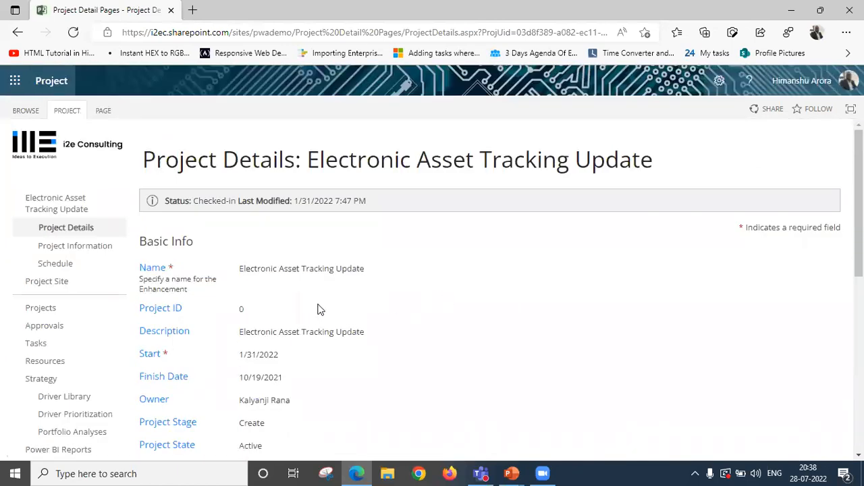
click(69, 269)
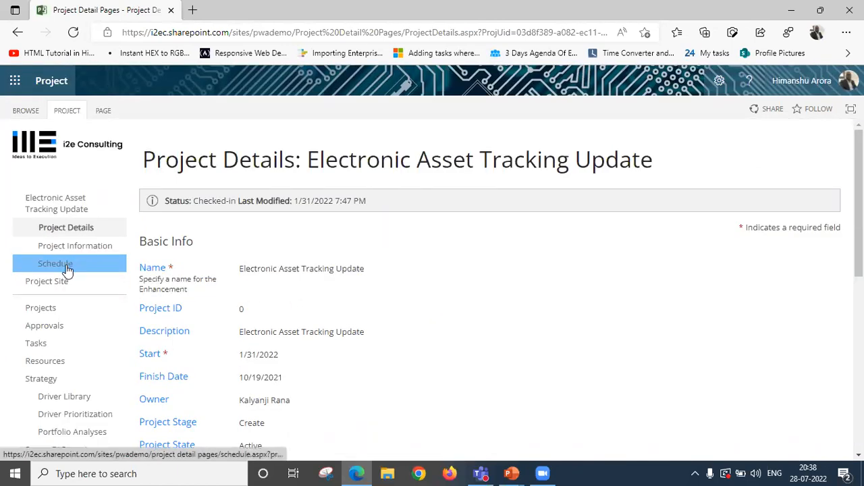
click(68, 269)
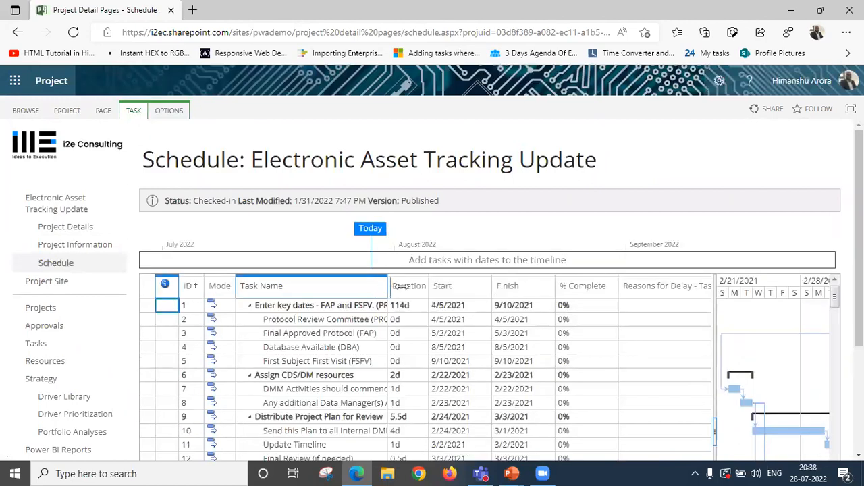
drag(387, 285, 428, 286)
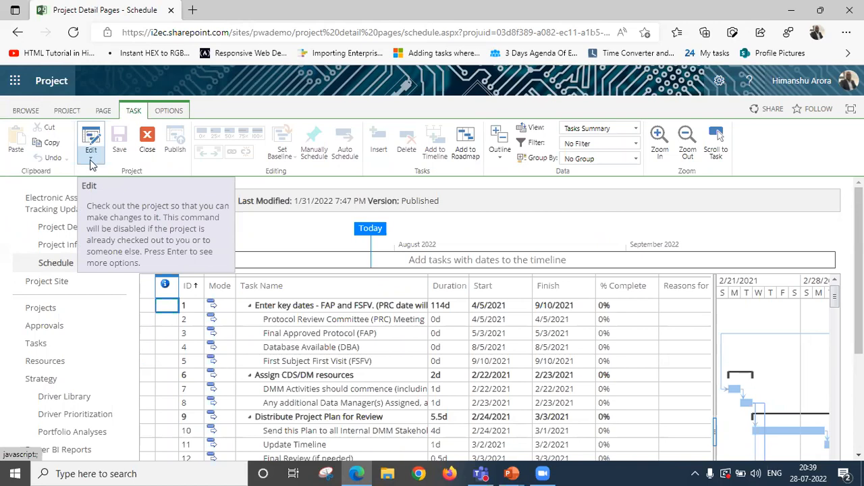
Check out the schedule for editing in the browser and select the First Subject First Visit (FSFV) task.
click(92, 160)
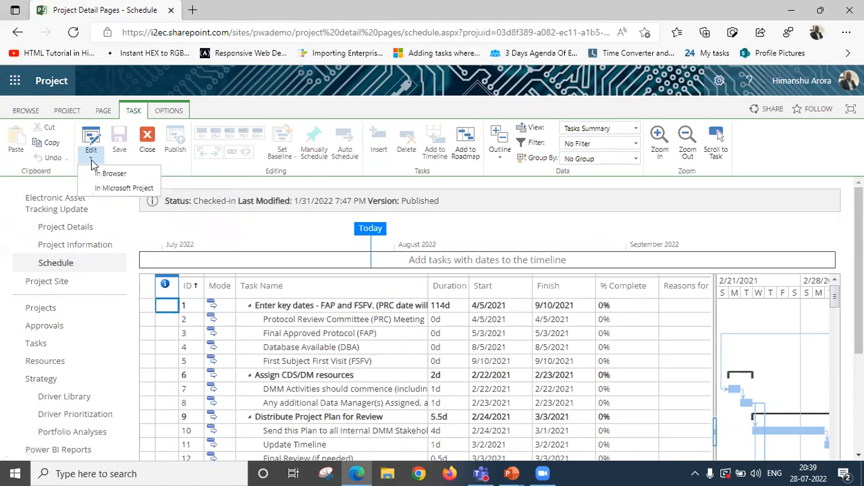
click(110, 173)
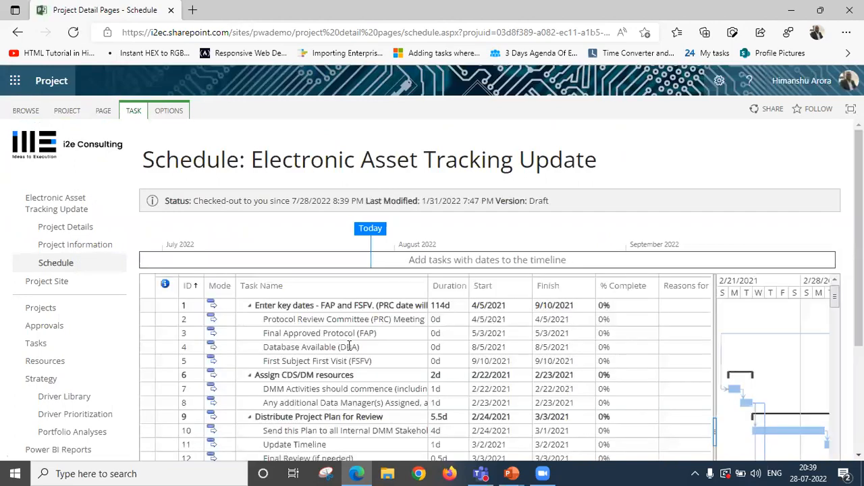
click(388, 368)
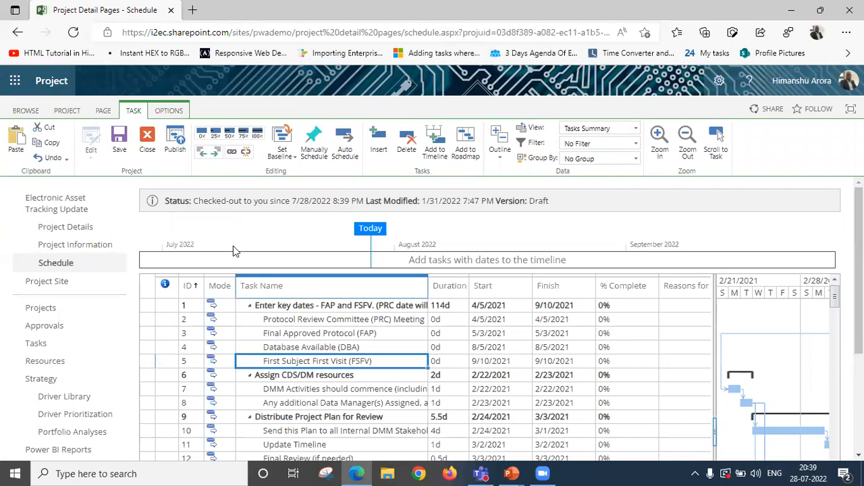
Set Baseline 1 for the Electronic Asset Tracking Update schedule.
click(293, 161)
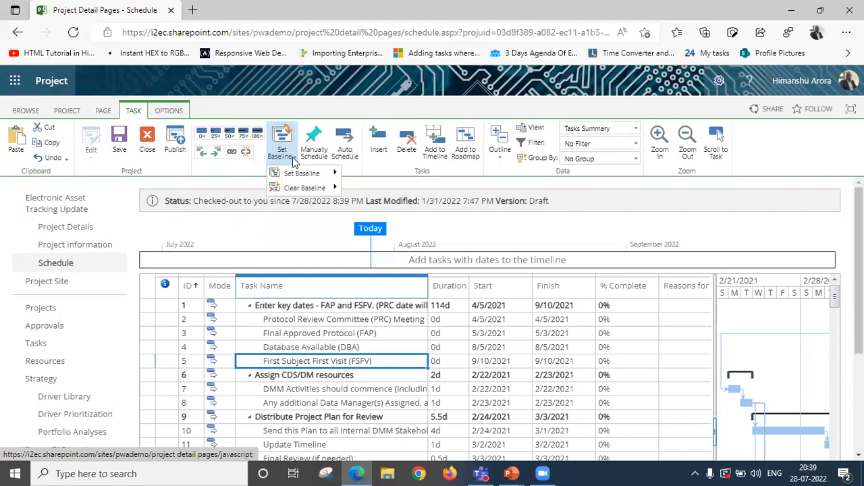
mouse_move(300, 173)
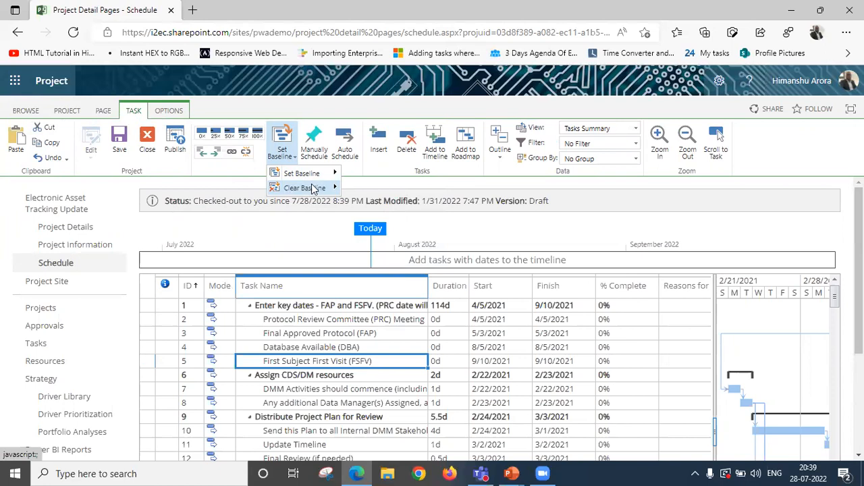
mouse_move(317, 174)
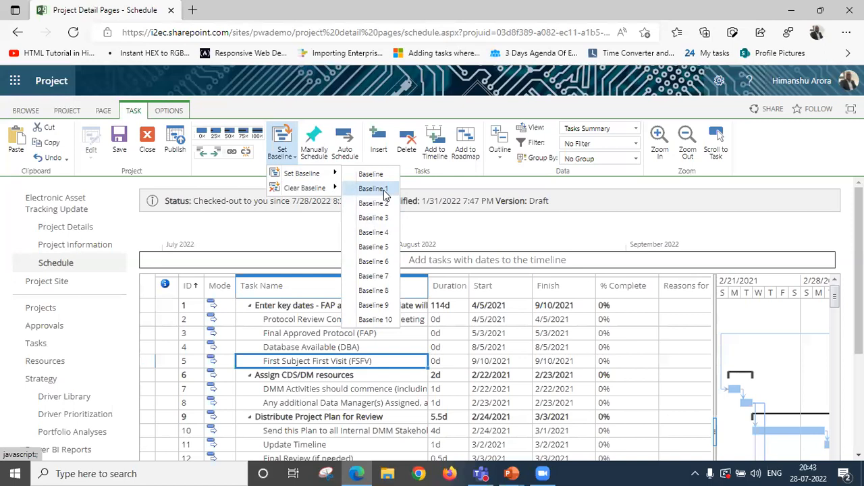
click(383, 190)
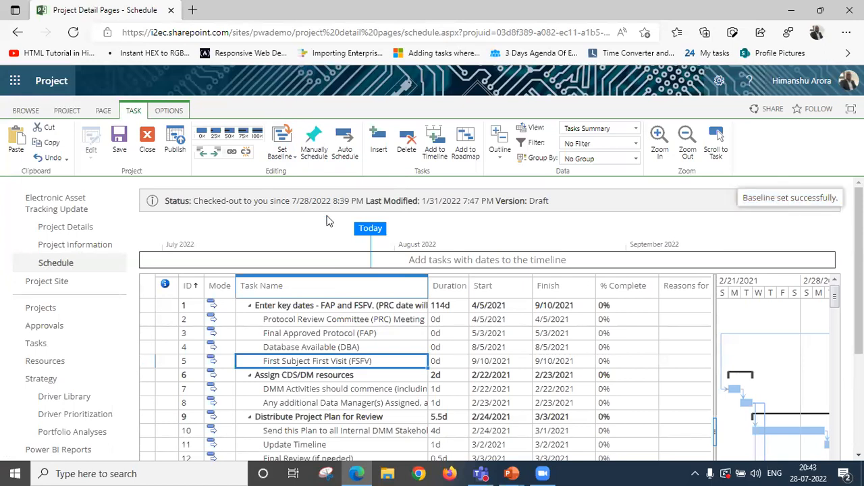
Set the default Baseline for the schedule and check its saved date in the list of baselines.
click(288, 157)
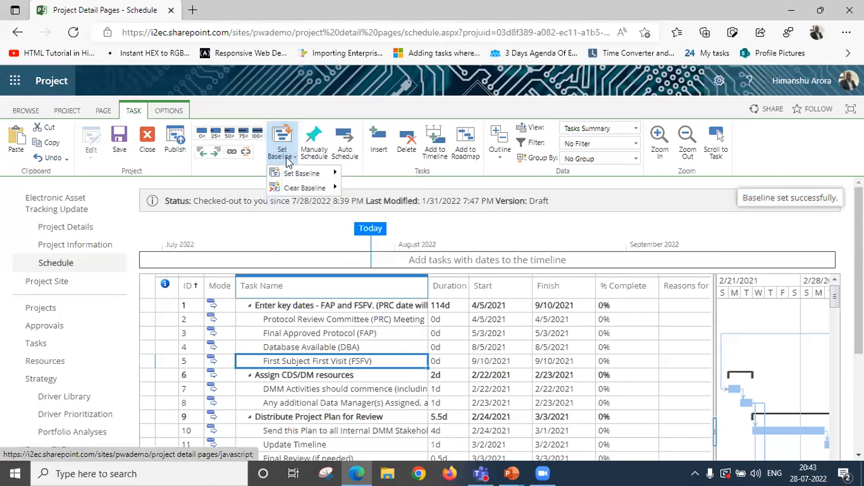
mouse_move(324, 174)
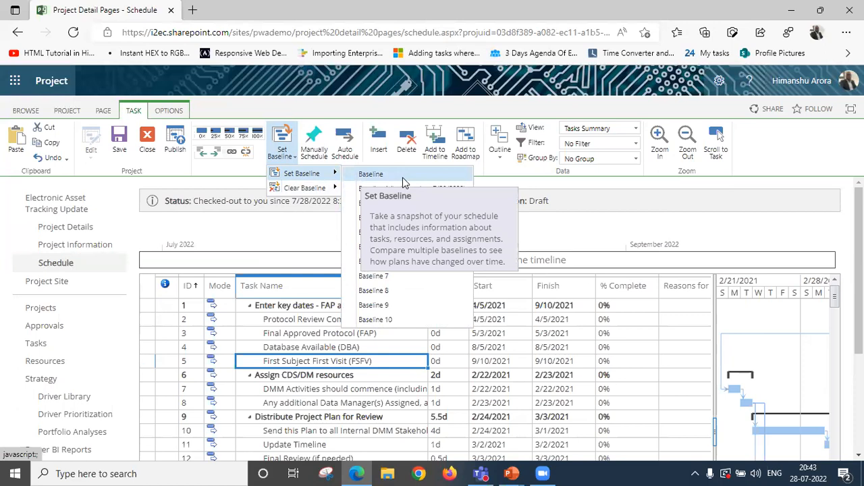
click(402, 177)
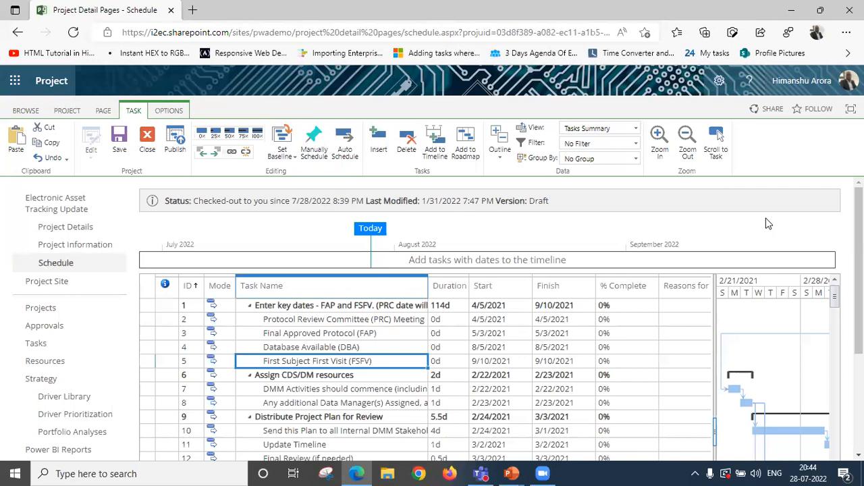
click(281, 153)
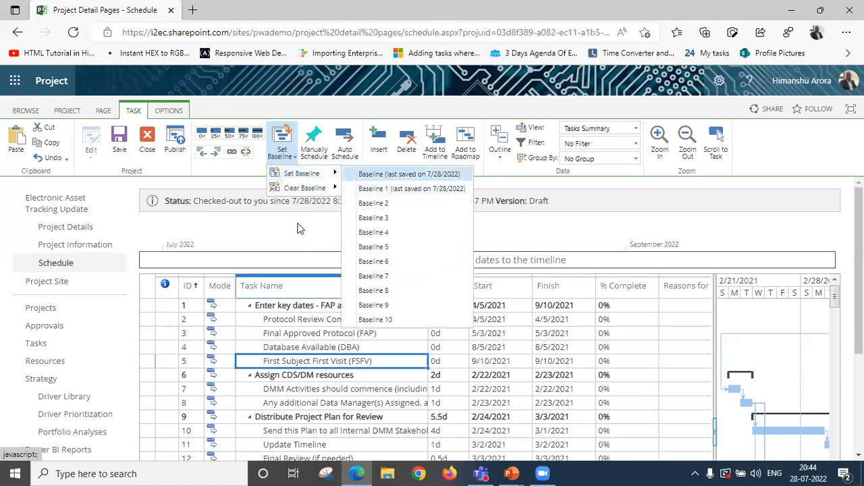
click(301, 229)
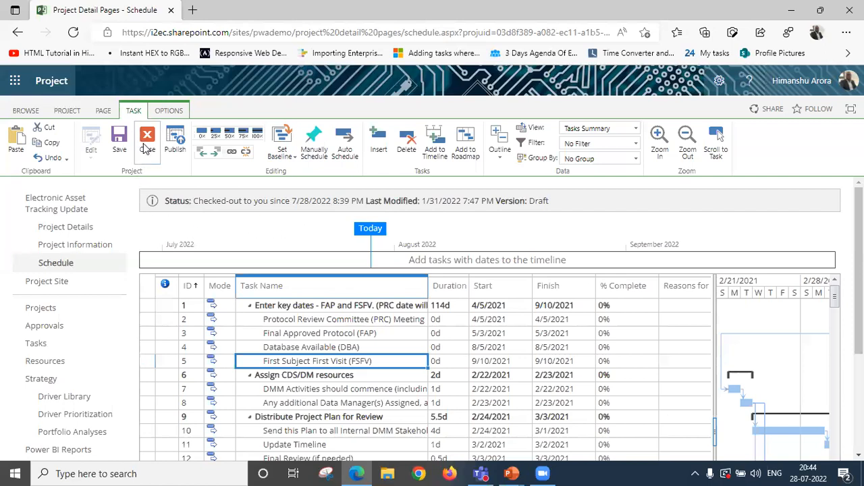
Clear the default Baseline from the schedule.
click(289, 155)
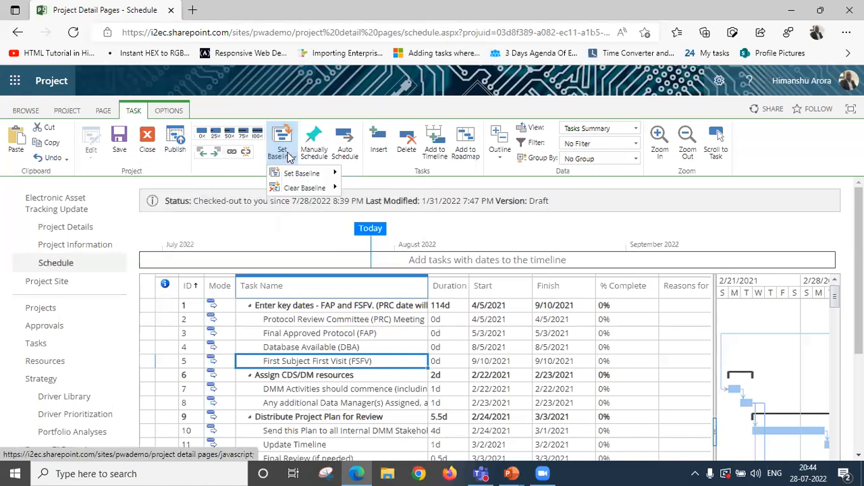
click(321, 190)
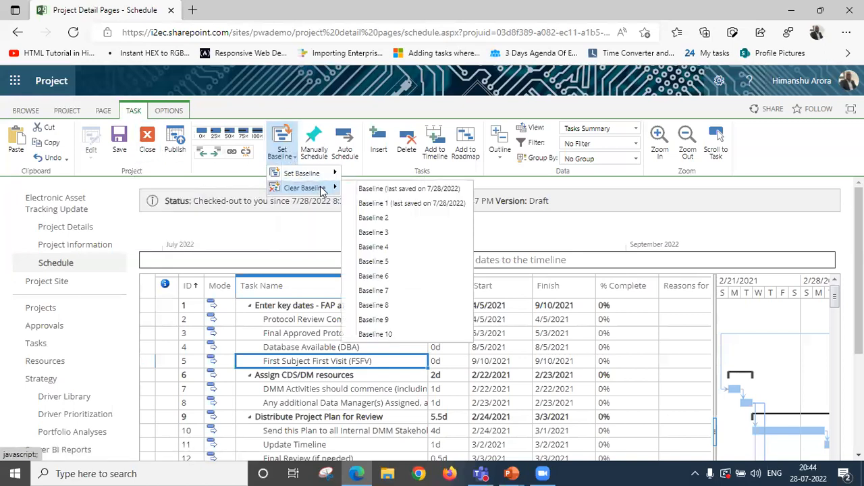
click(401, 188)
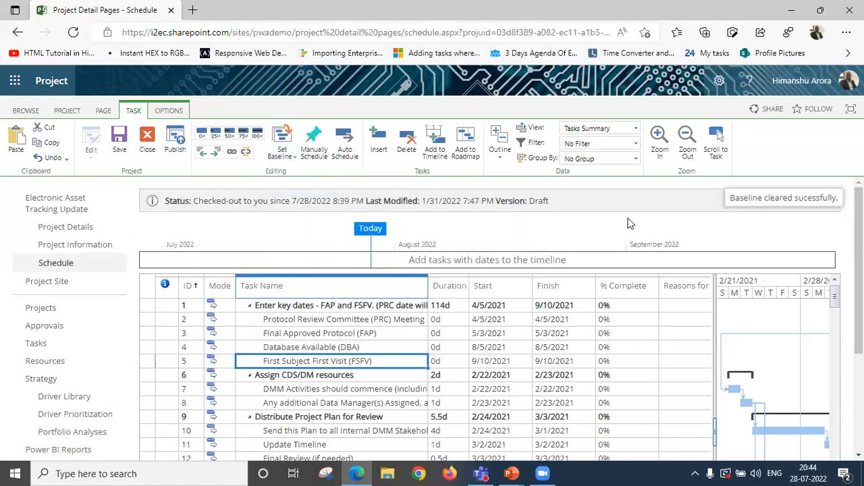
Clear Baseline 1 from the schedule and check the list of baselines for remaining saved dates.
click(295, 155)
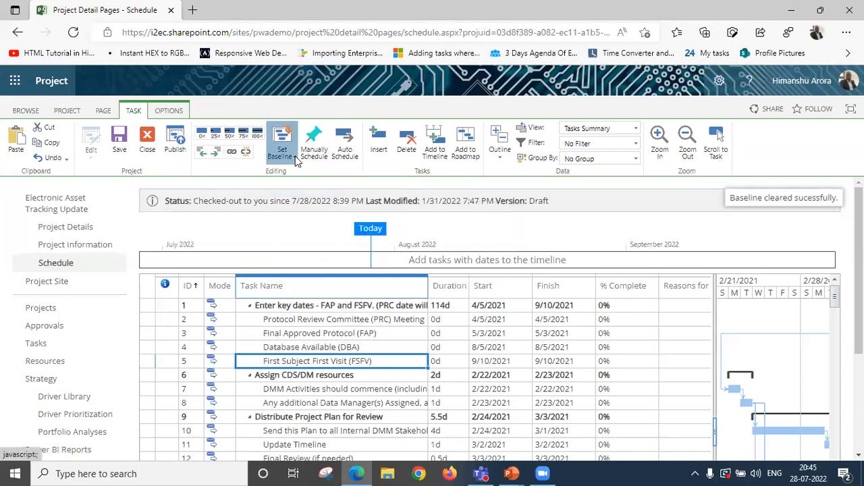
mouse_move(330, 189)
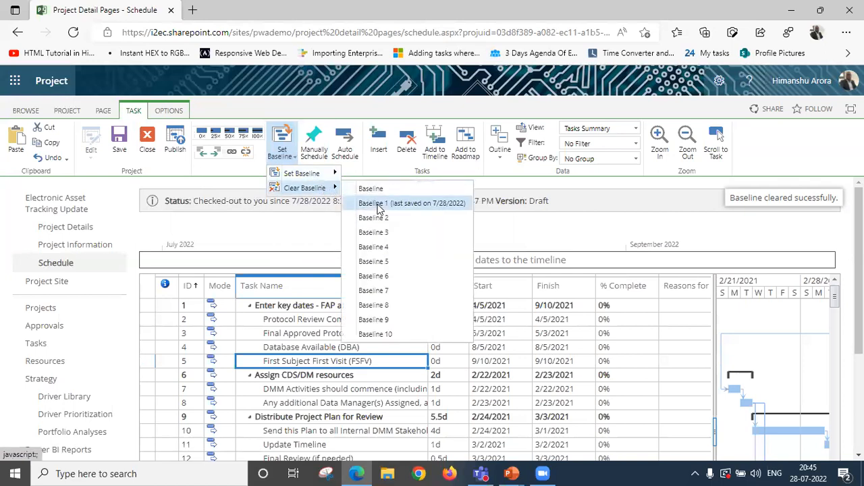
click(380, 204)
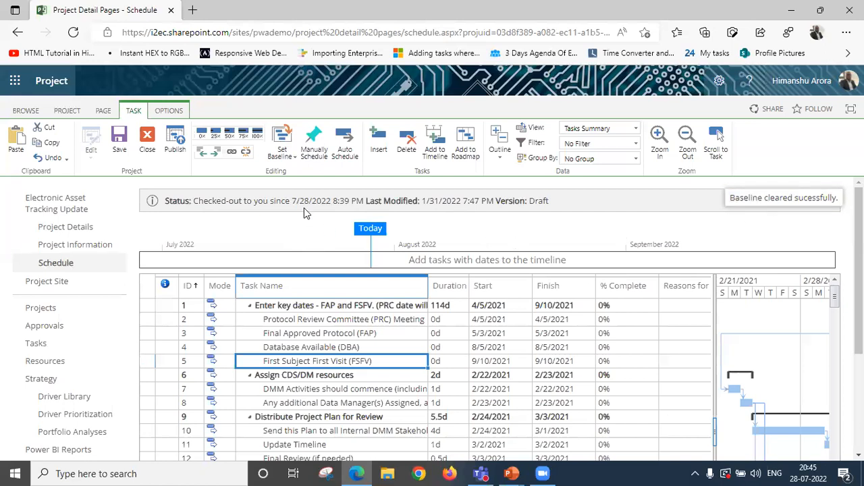
click(282, 152)
mouse_move(300, 173)
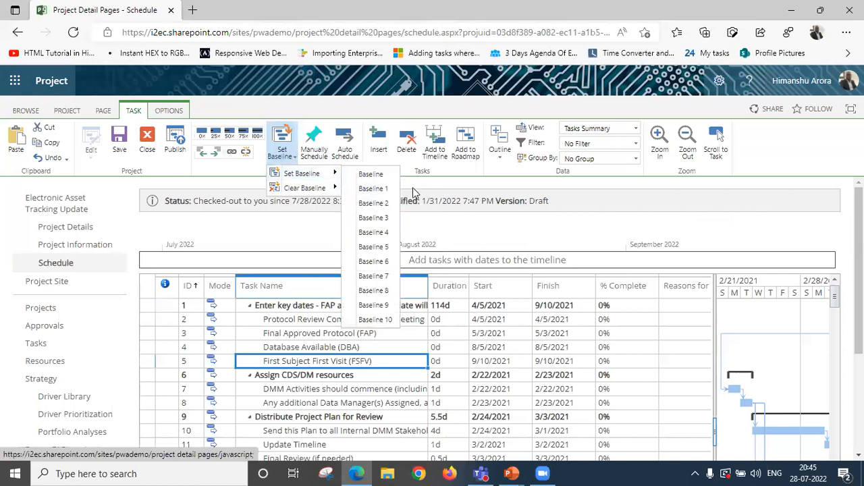
click(288, 236)
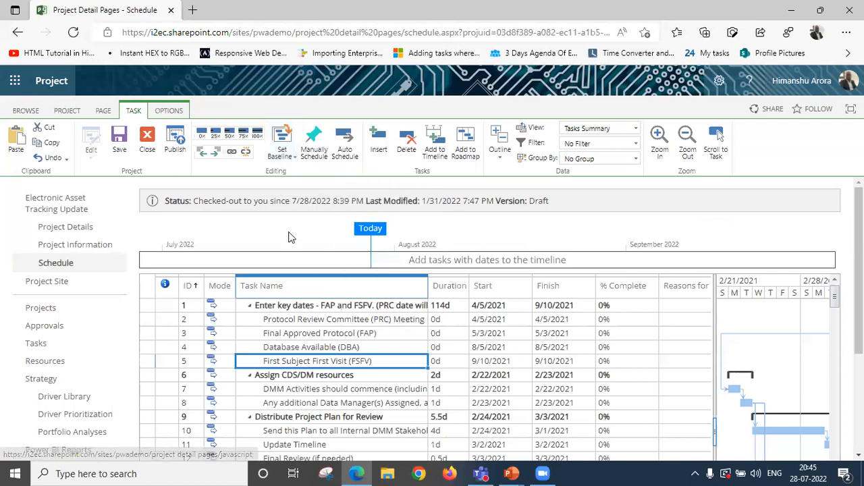
Close the Electronic Asset Tracking Update project, discarding the changes and checking it in.
click(147, 143)
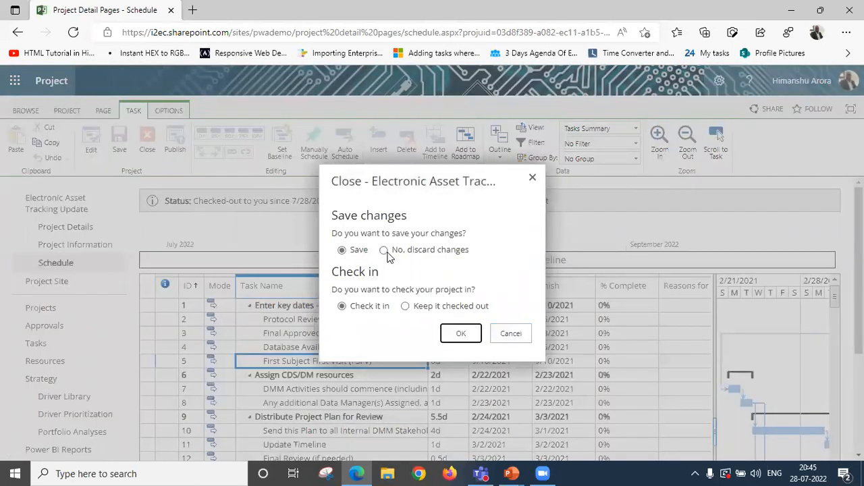
click(384, 250)
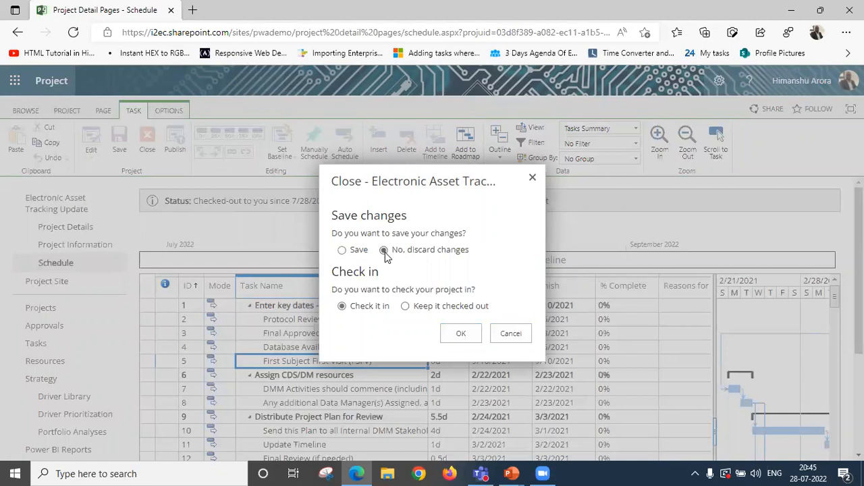
click(471, 336)
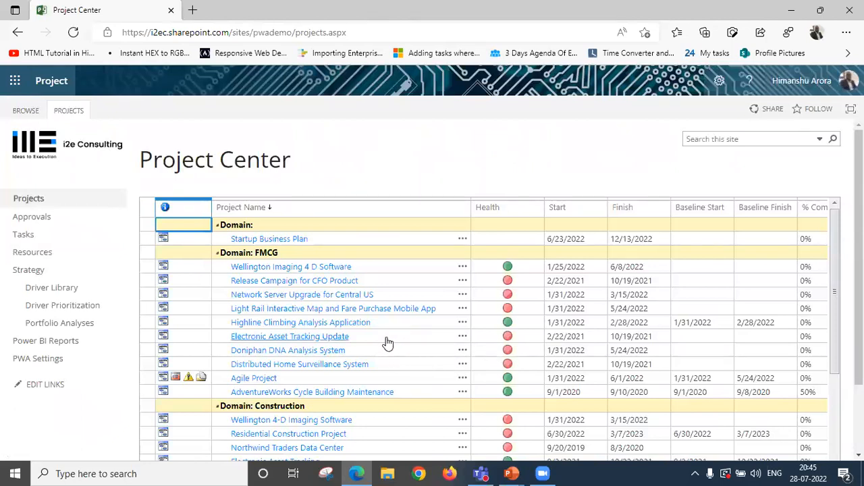
Open the Electronic Asset Tracking Update project from Project Center in Project Professional.
click(165, 339)
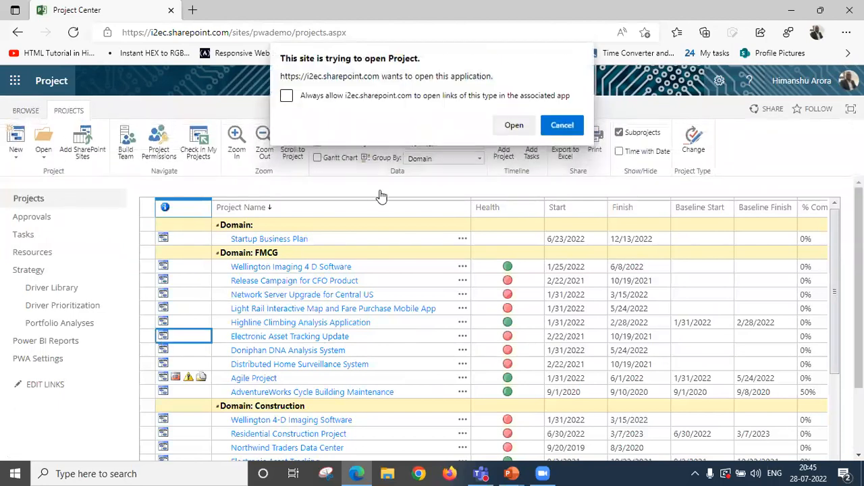
click(515, 123)
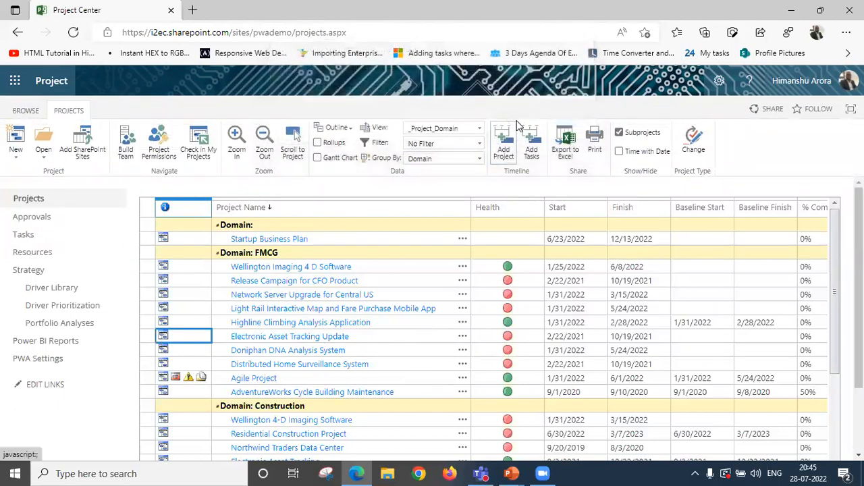
click(478, 310)
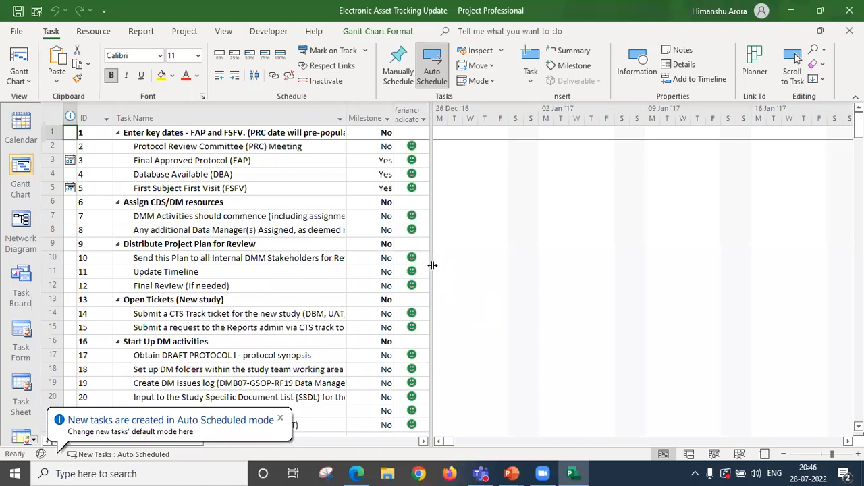
Widen the task table to reveal its date columns and fit the Milestone, Duration, Baseline Start and Baseline Finish columns to their contents.
drag(432, 265, 533, 261)
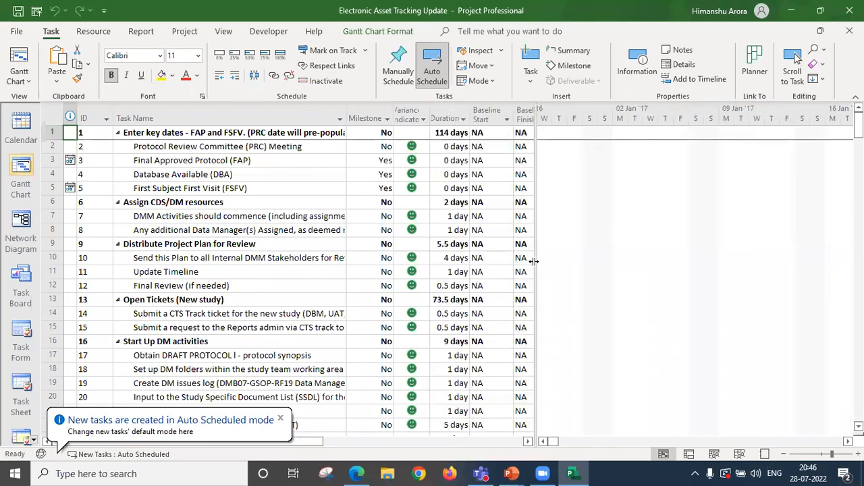
double_click(394, 118)
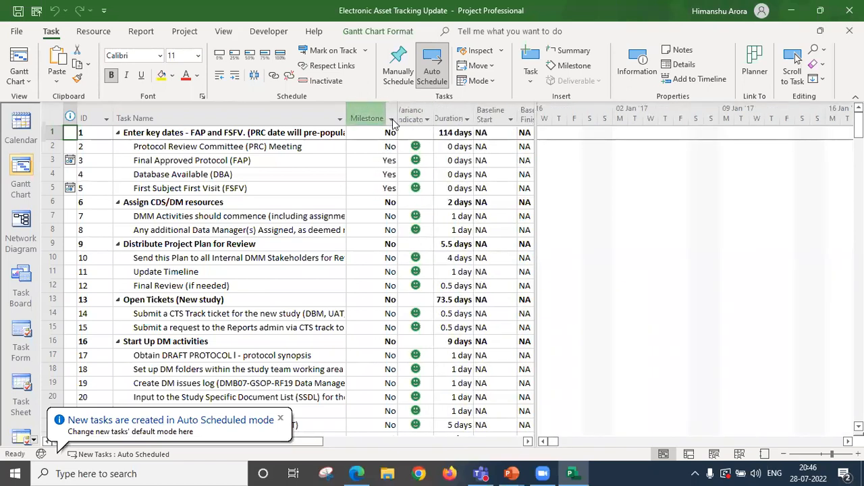
drag(534, 177, 663, 177)
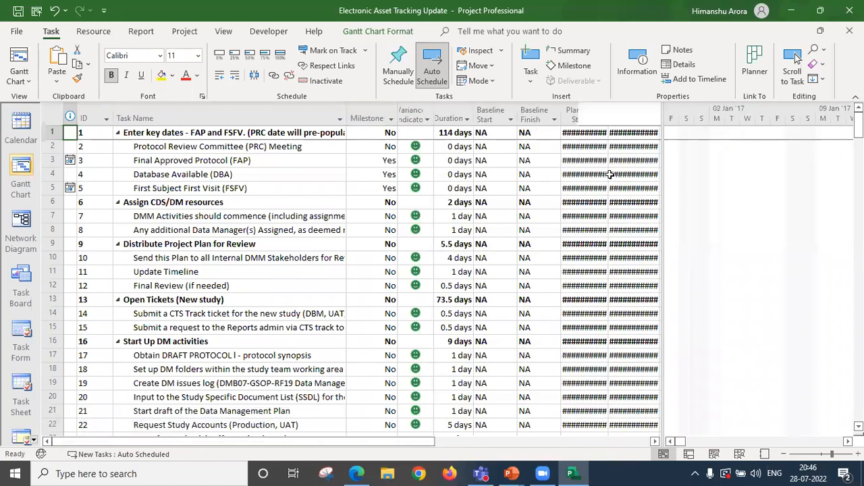
double_click(475, 119)
double_click(524, 119)
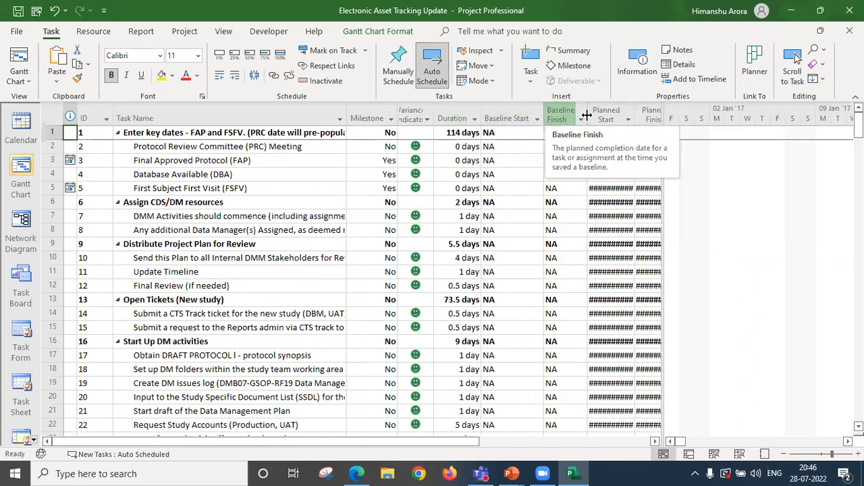
double_click(587, 116)
drag(664, 163, 781, 162)
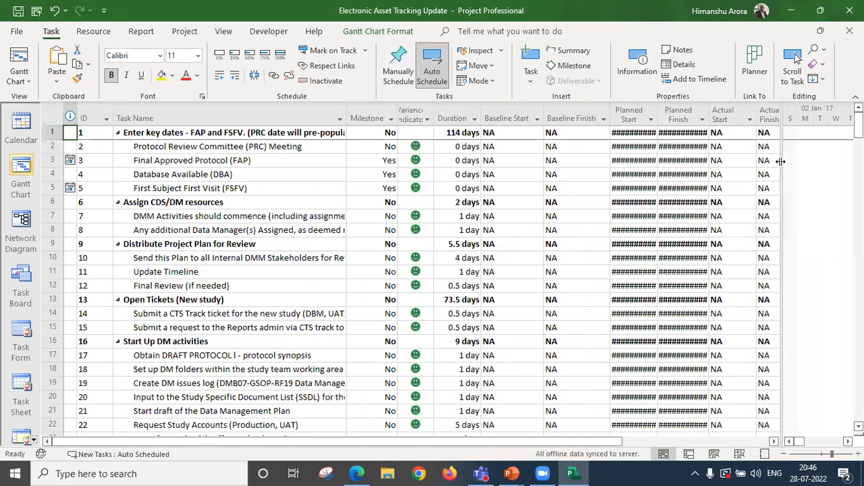
Remove the custom title from the Planned Start column in its field settings, leaving the title blank.
click(652, 113)
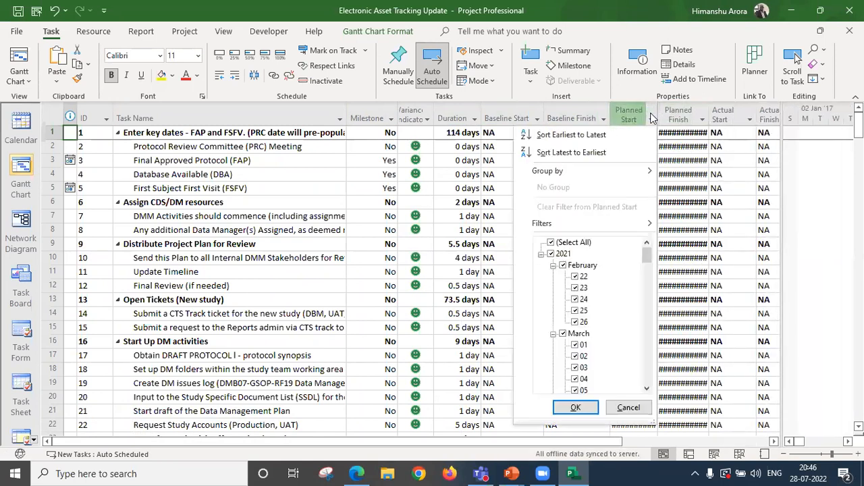
click(651, 112)
right_click(651, 113)
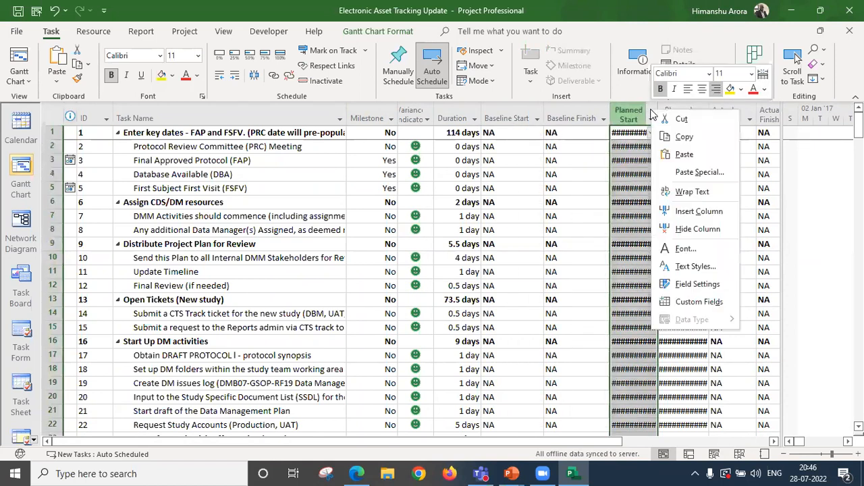
click(708, 286)
key(Tab)
key(Delete)
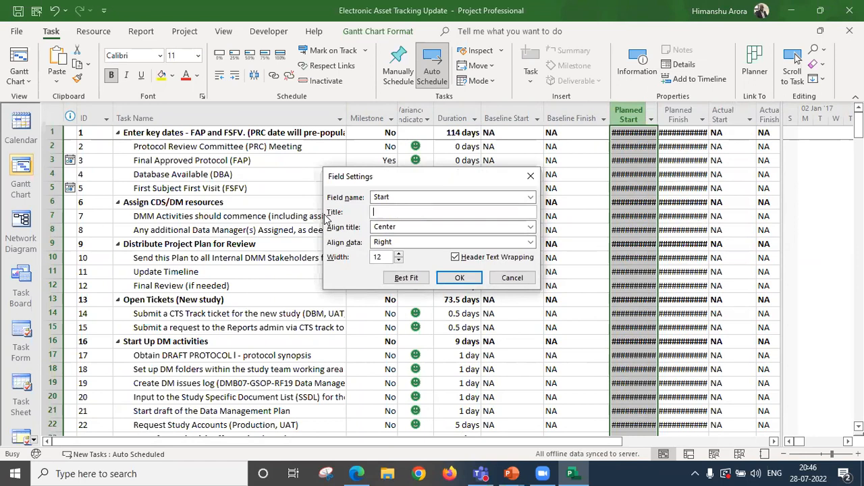
click(459, 278)
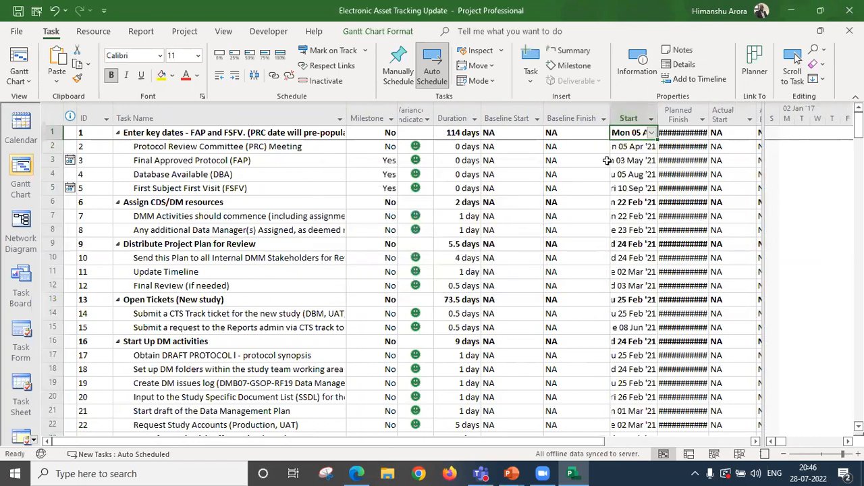
Remove the custom title from the Planned Finish column in its field settings, leaving the title blank.
right_click(703, 120)
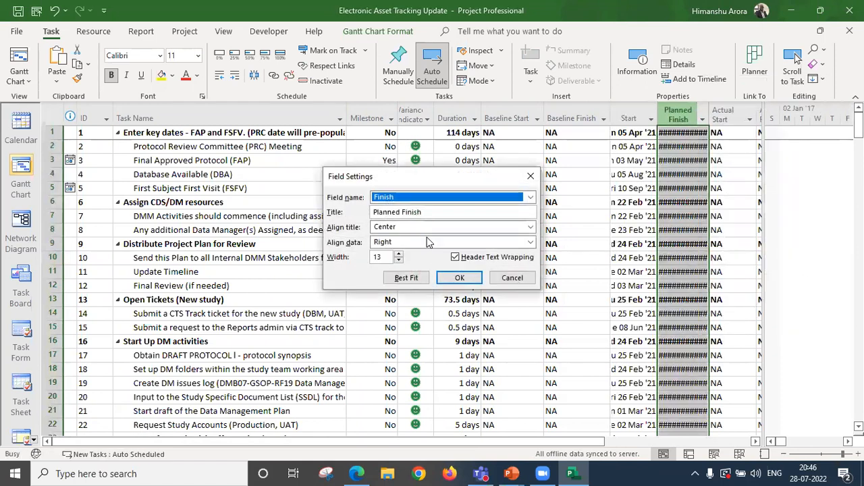
key(Tab)
key(BackSpace)
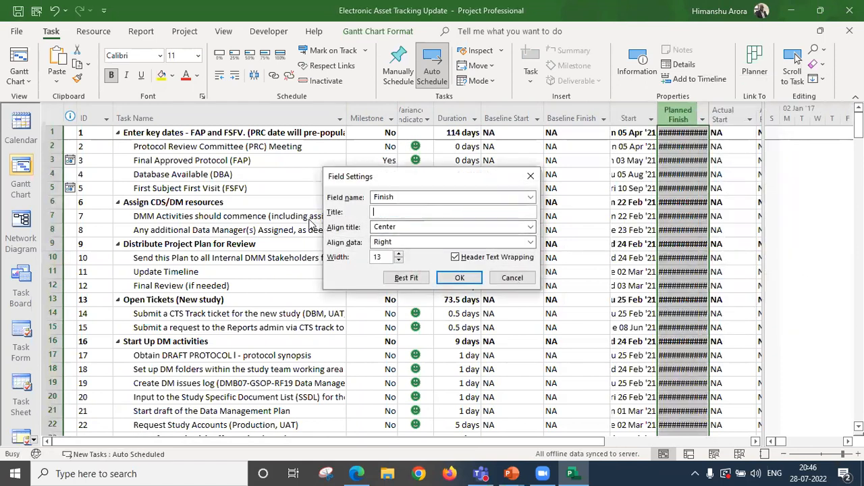
click(459, 278)
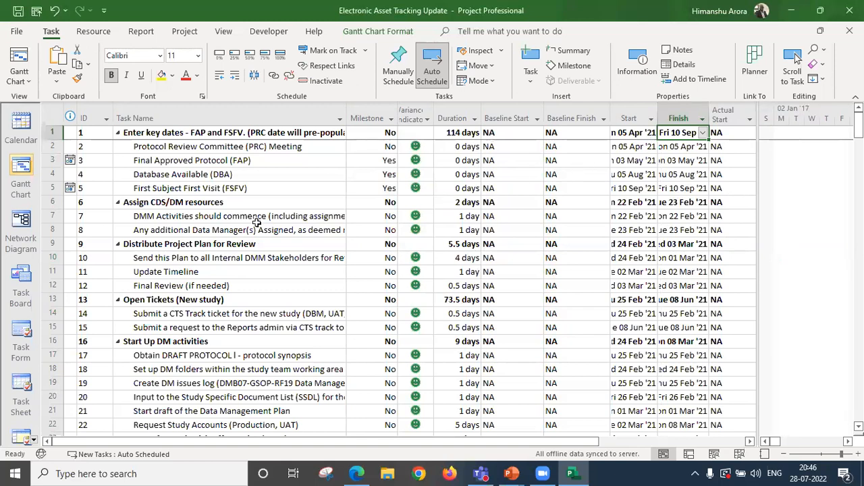
Review the available baselines and save the current schedule as Baseline 1 for the entire project.
click(185, 31)
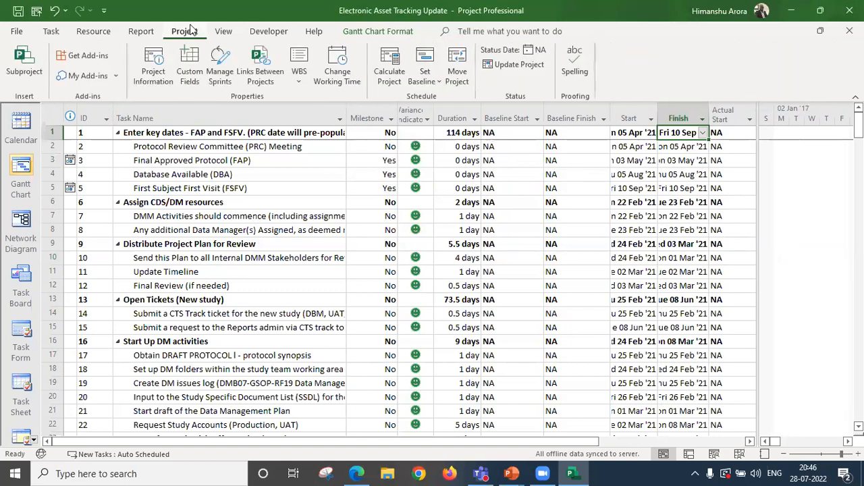
click(435, 83)
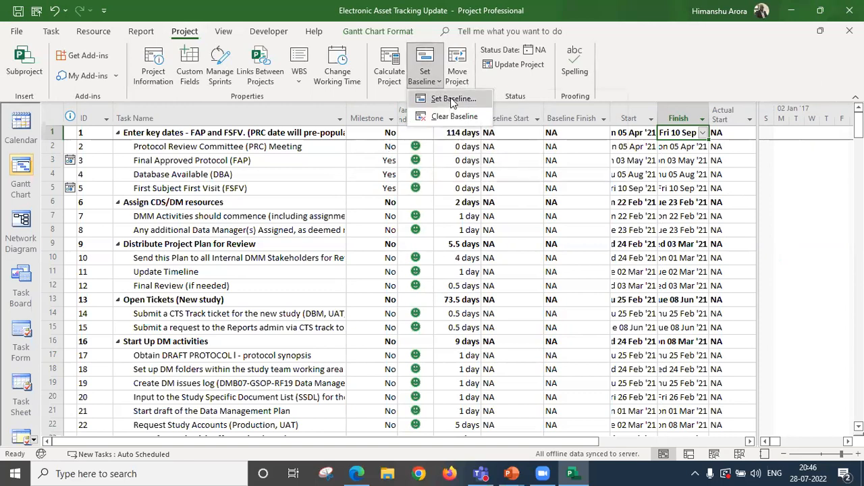
click(451, 99)
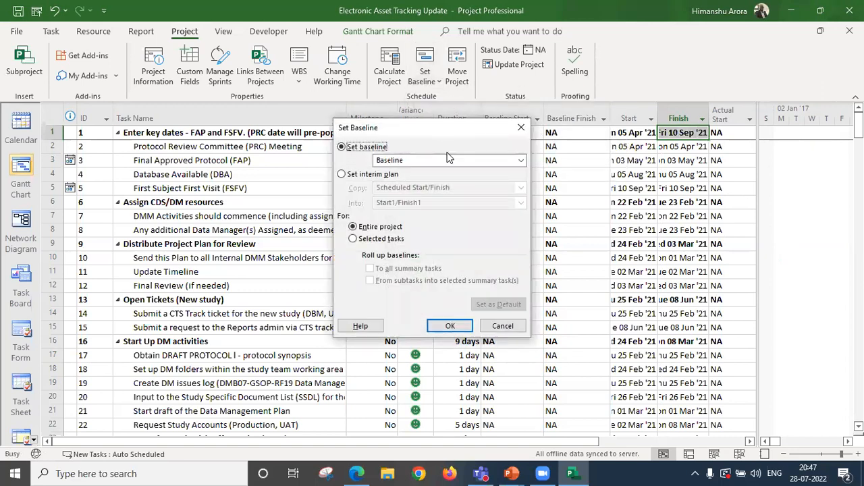
mouse_move(445, 130)
mouse_down()
mouse_move(449, 157)
mouse_move(443, 135)
mouse_up()
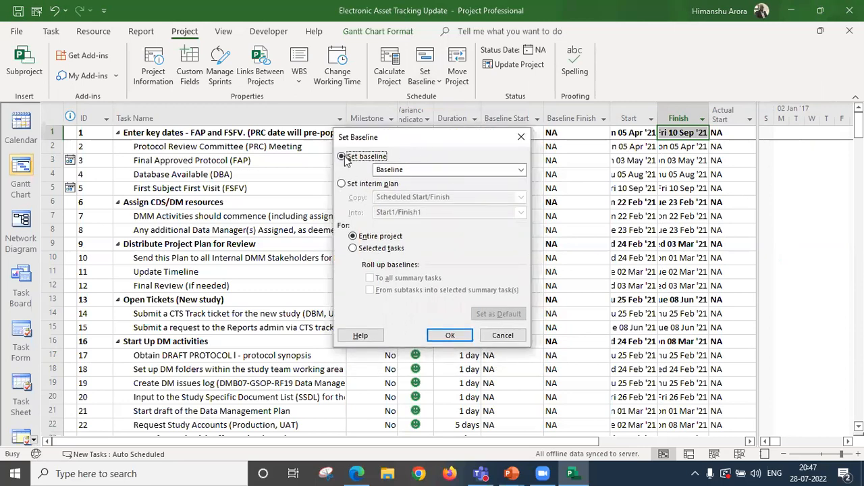
click(413, 170)
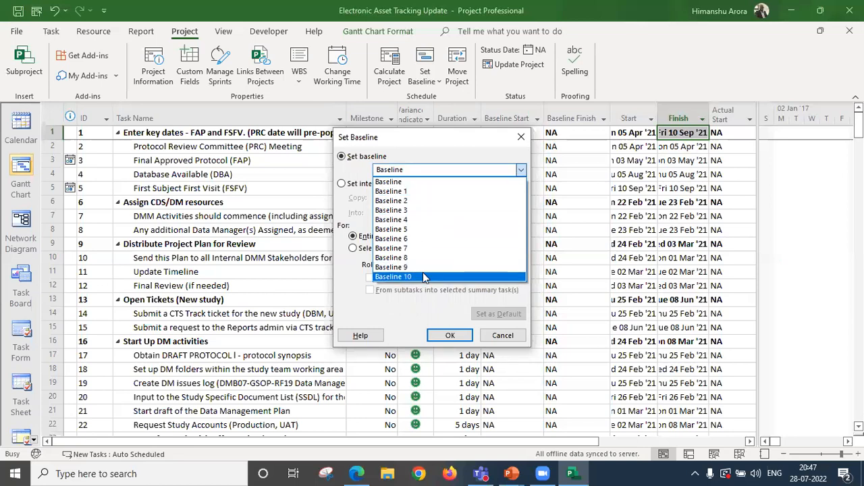
click(357, 170)
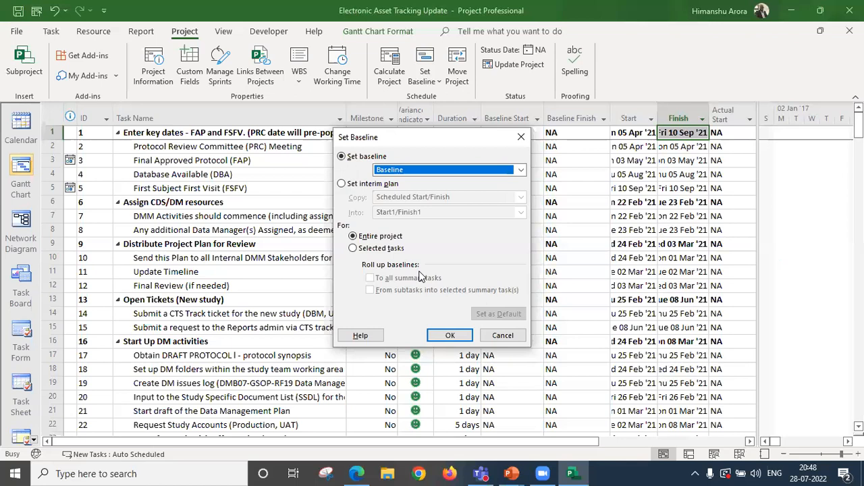
click(520, 171)
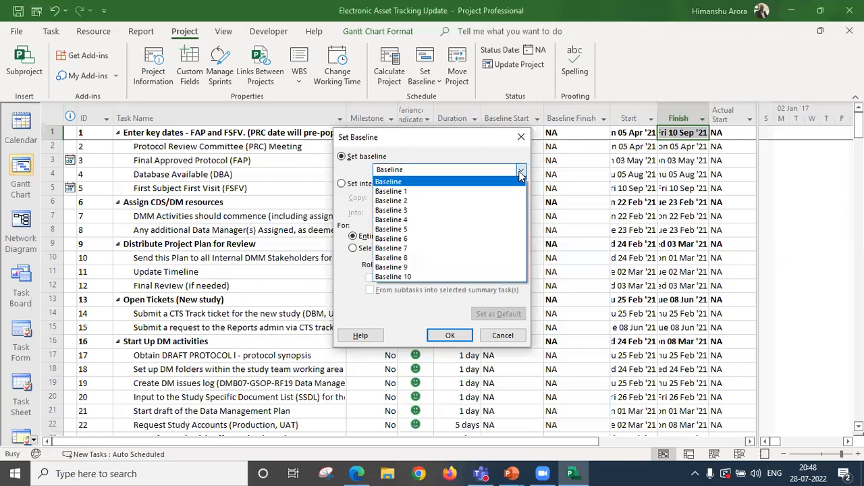
click(478, 192)
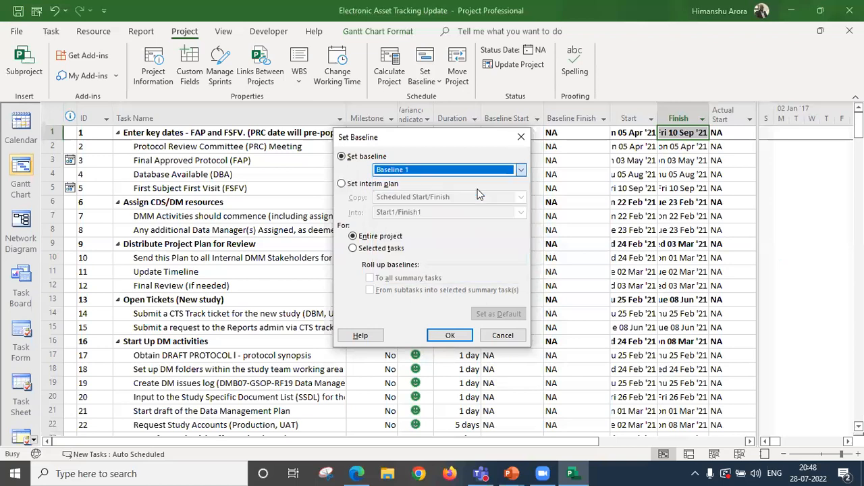
click(444, 336)
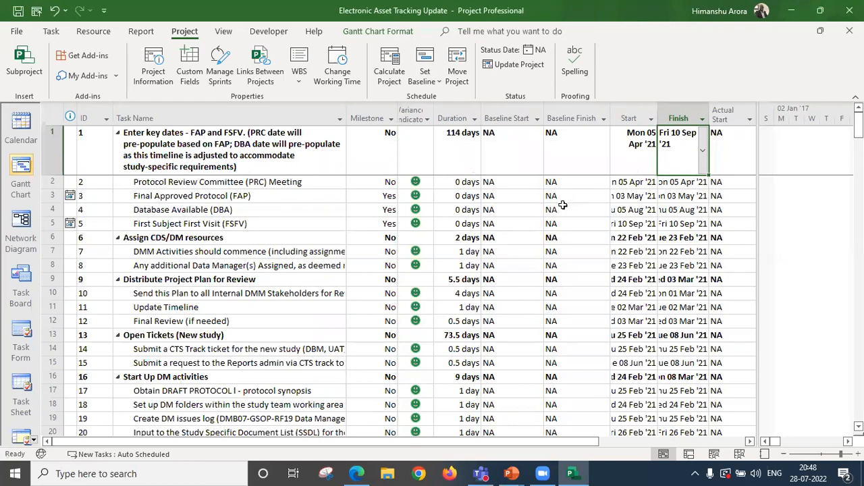
Save the default Baseline for the entire project and widen the Start and Finish columns to show full dates.
click(438, 83)
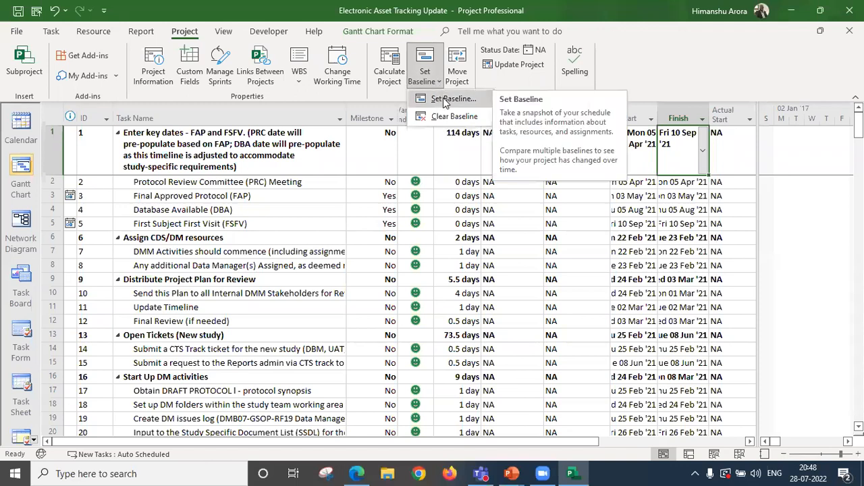
click(445, 99)
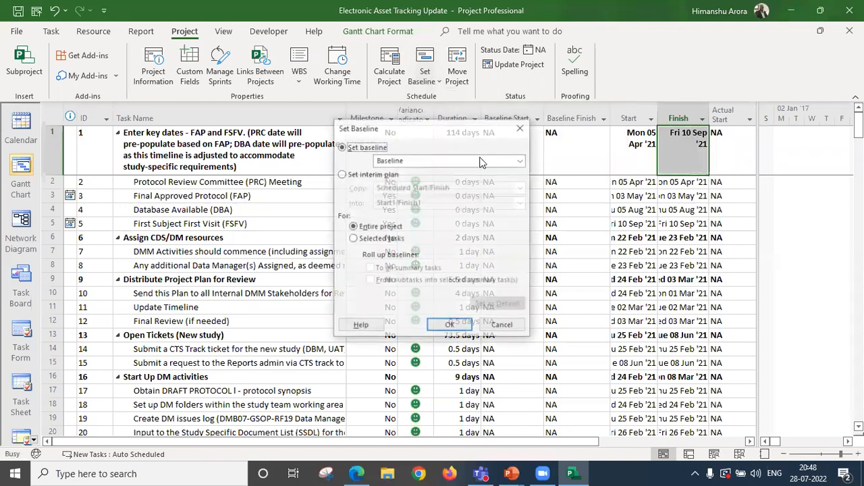
click(447, 326)
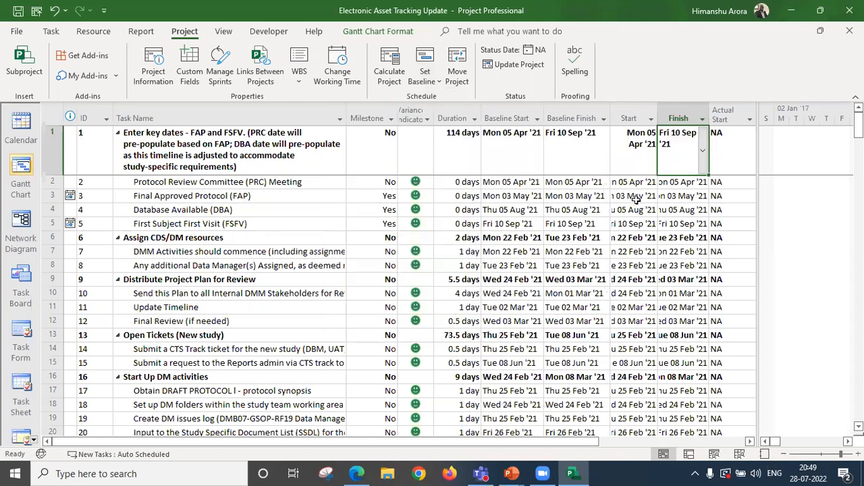
drag(655, 108, 751, 115)
click(730, 115)
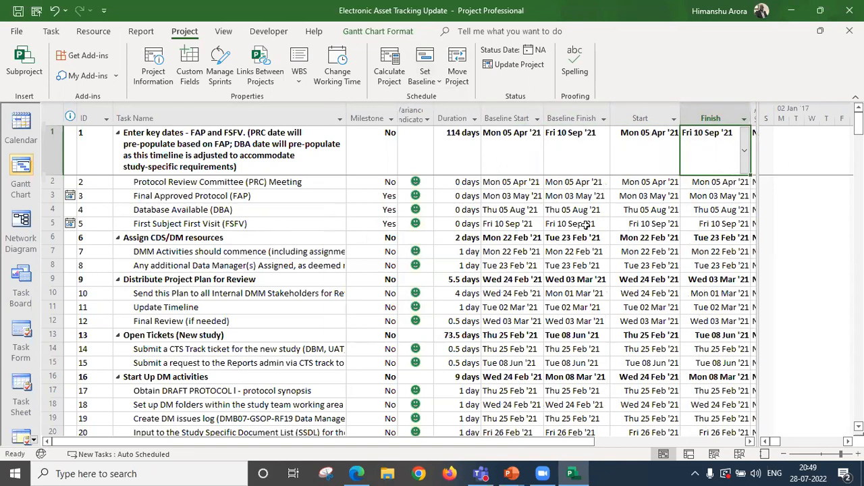
Insert a Baseline Duration column between the Baseline Finish and Start columns.
click(621, 117)
right_click(621, 118)
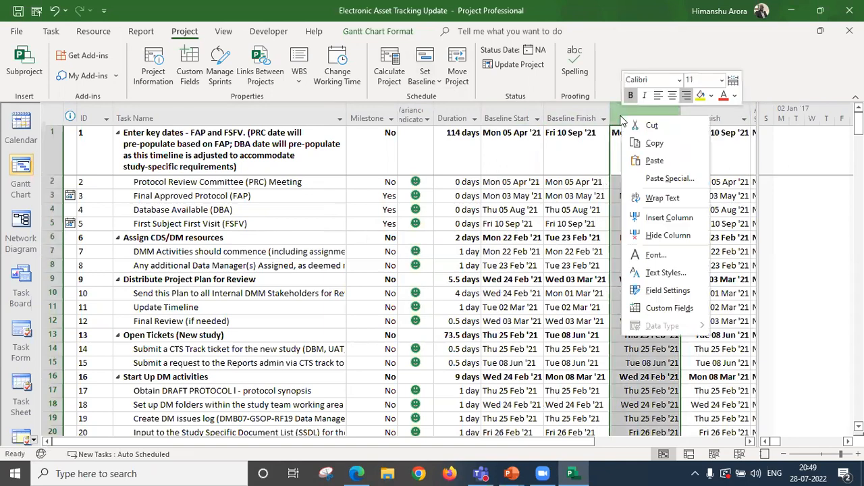
click(658, 217)
text(baseline)
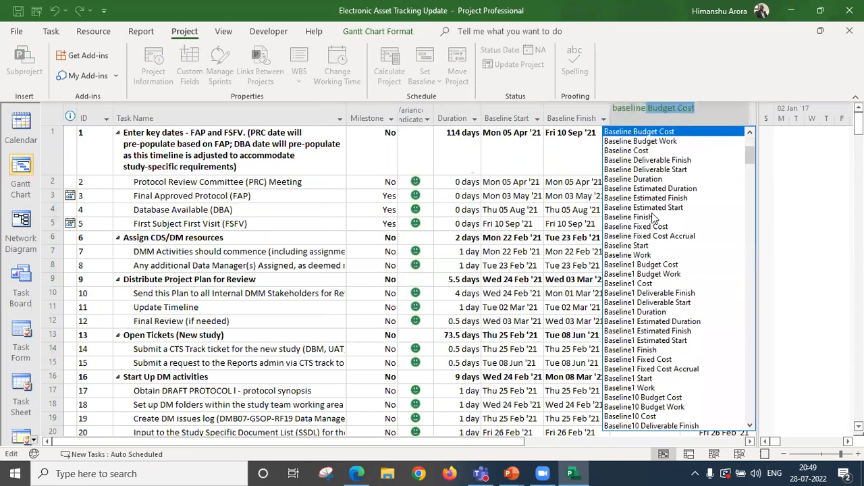
key(BackSpace)
key(BackSpace)
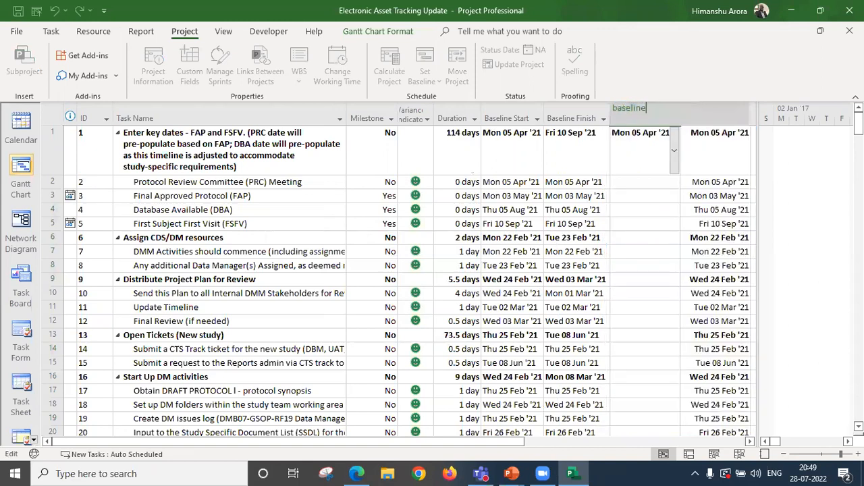
text(d)
key(Down)
key(Down)
key(Return)
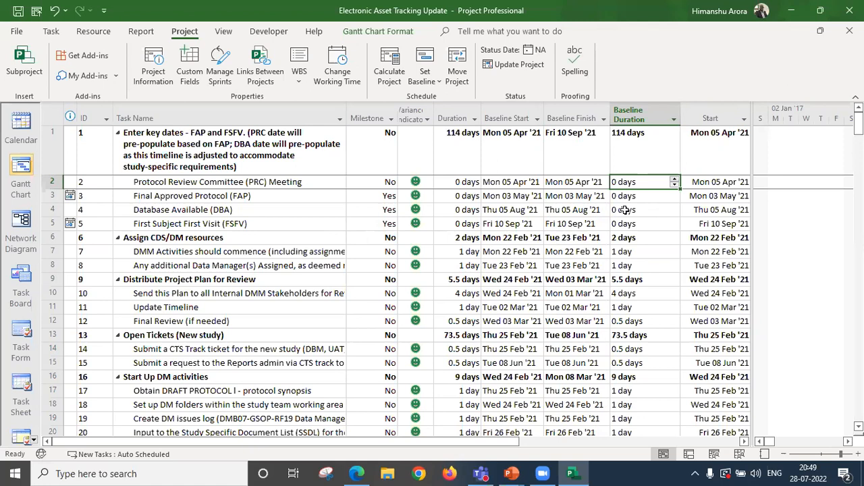
Set the Actual Start of the Protocol Review Committee (PRC) Meeting task to 12 July 2022 and fit the Actual Start column to its dates.
click(579, 194)
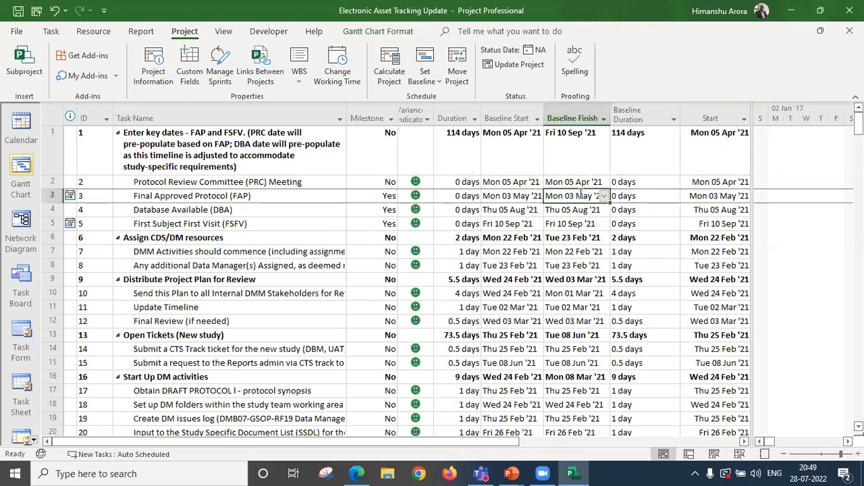
key(Up)
key(Right)
key(Right)
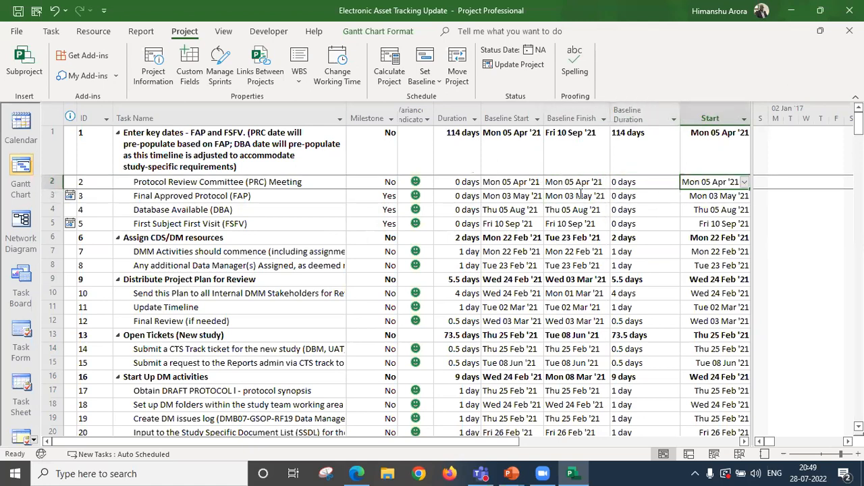
key(Right)
key(Right)
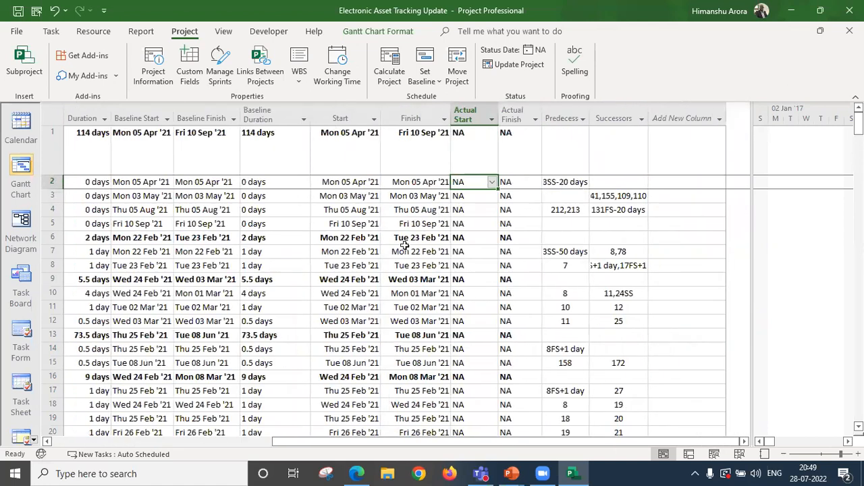
click(491, 181)
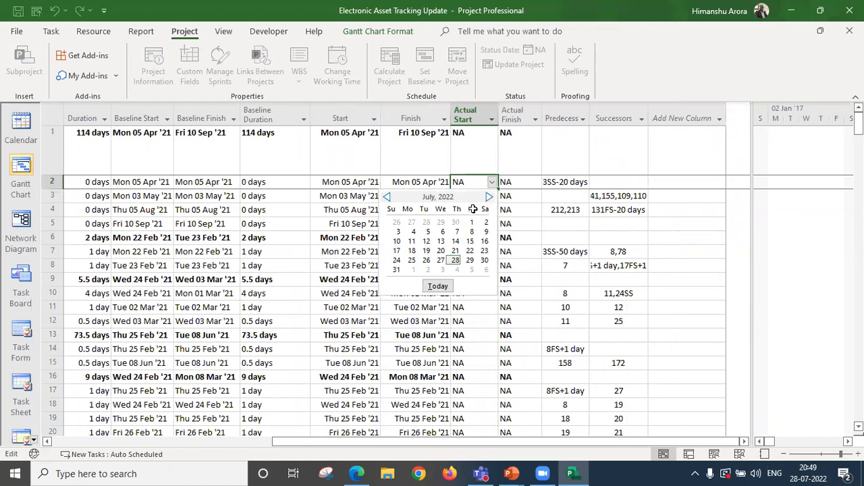
click(426, 241)
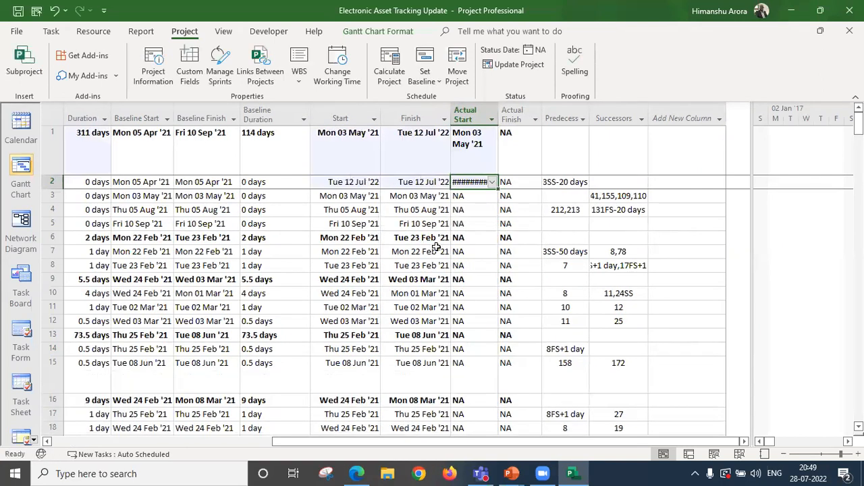
double_click(498, 118)
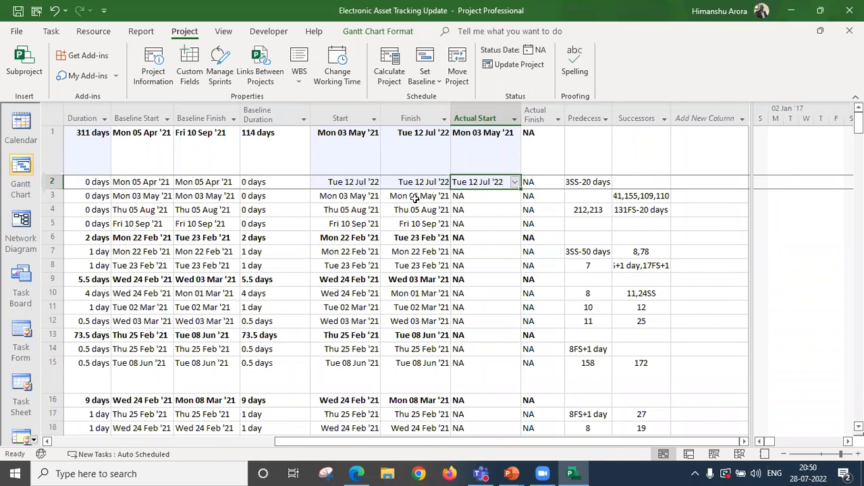
Compare the first summary task's baseline start, finish and duration with its current schedule.
click(407, 224)
key(Up)
key(Up)
key(Up)
key(Up)
key(Left)
key(Left)
key(Left)
key(Left)
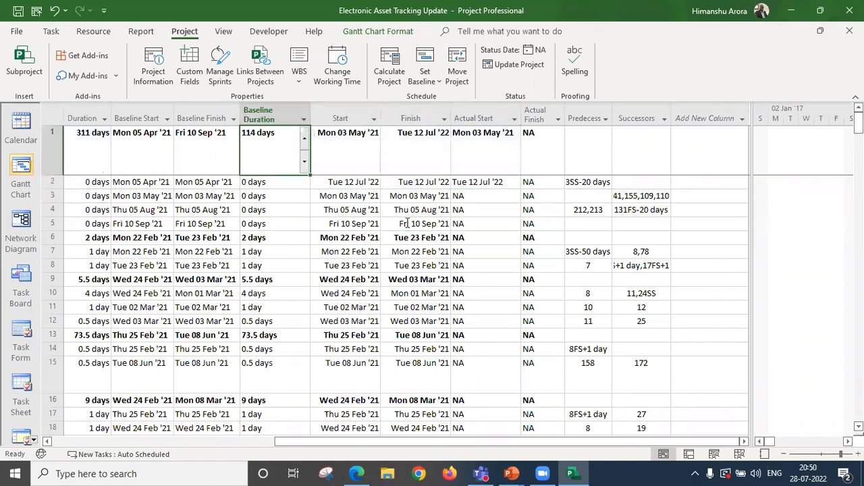
key(Left)
key(Right)
key(Right)
key(Left)
key(Left)
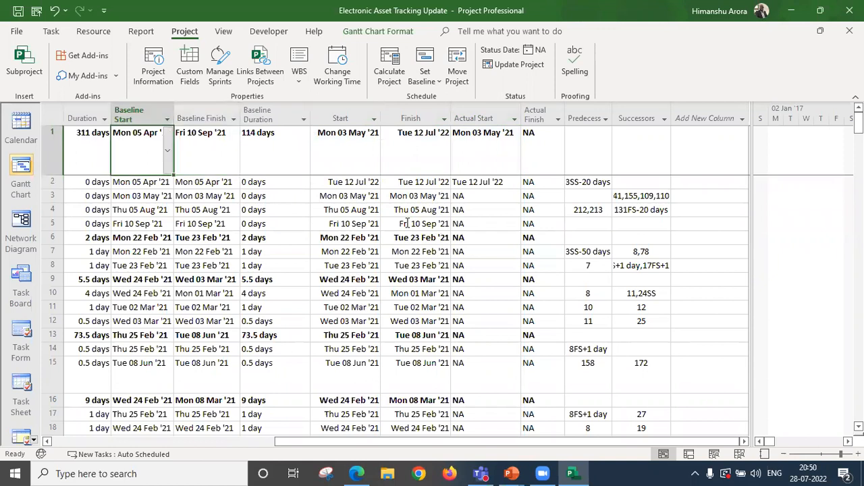
key(Right)
key(Right)
key(Left)
Check the variance indicator of the Protocol Review Committee (PRC) Meeting task against its baseline start.
key(Down)
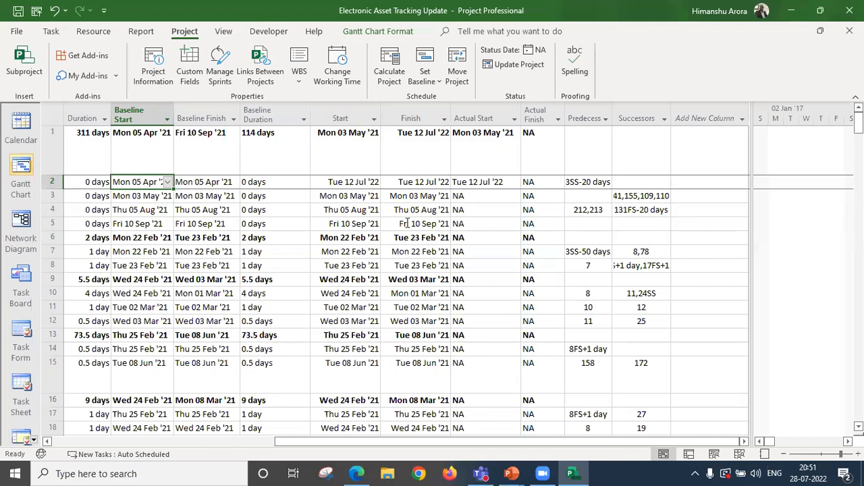
key(Left)
key(Left)
key(Left)
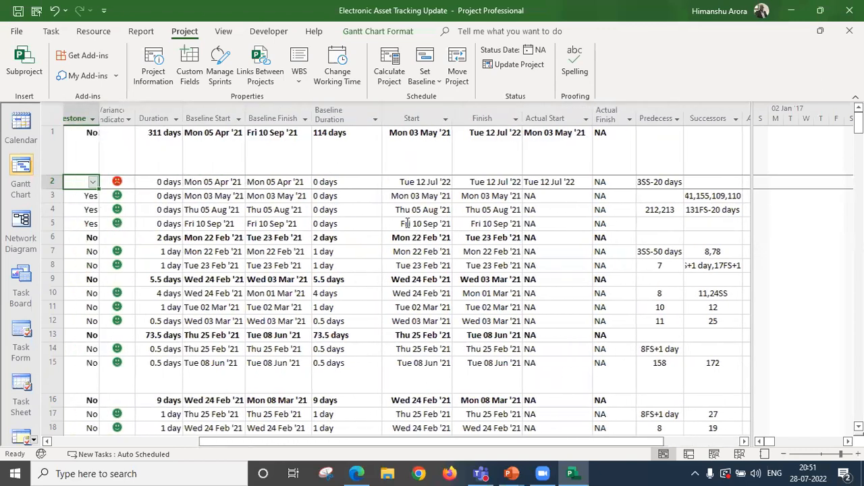
key(Left)
key(Right)
key(Right)
key(Right)
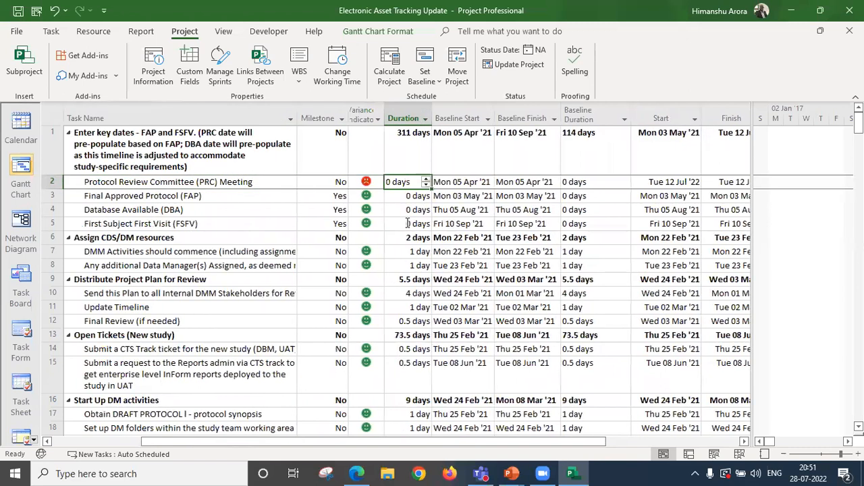
key(Right)
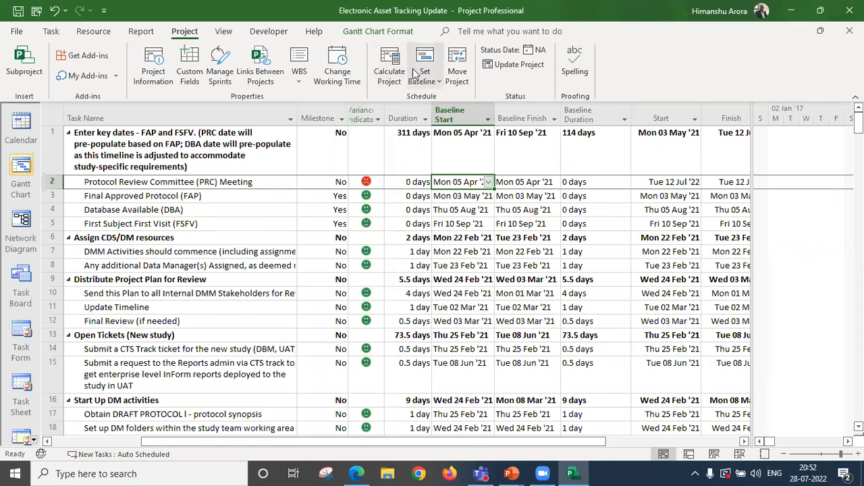
Save the current schedule as Baseline 2 for the entire project.
click(432, 82)
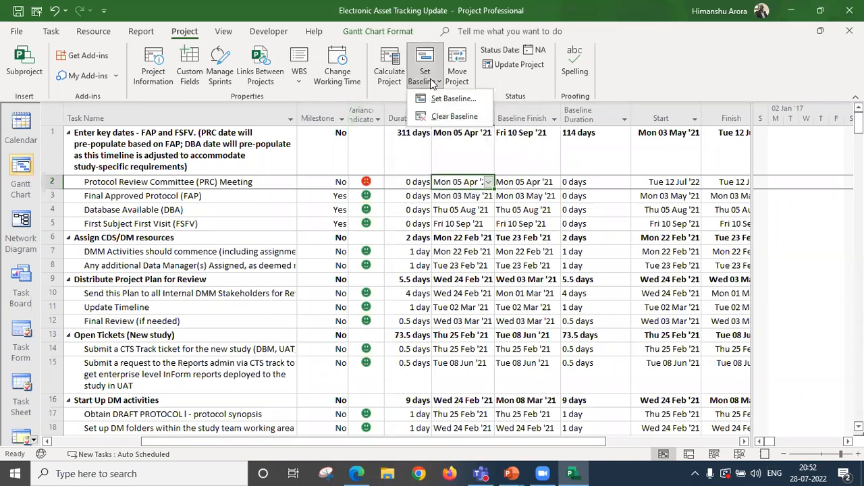
click(445, 98)
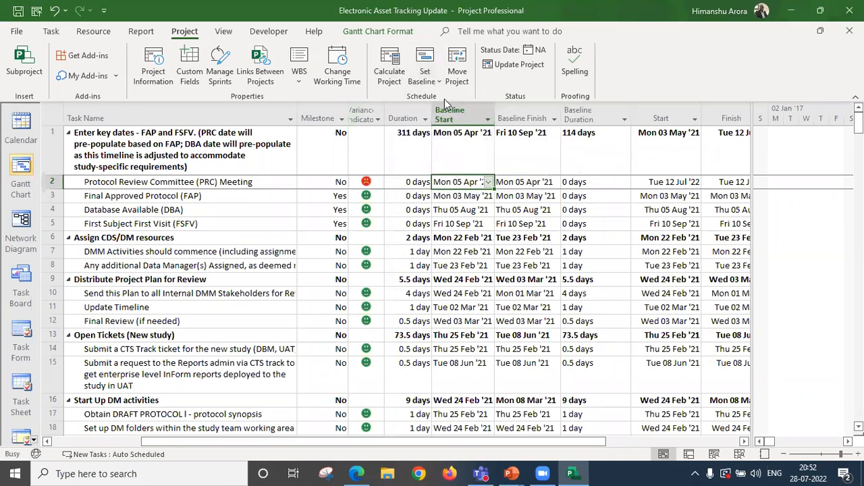
click(466, 160)
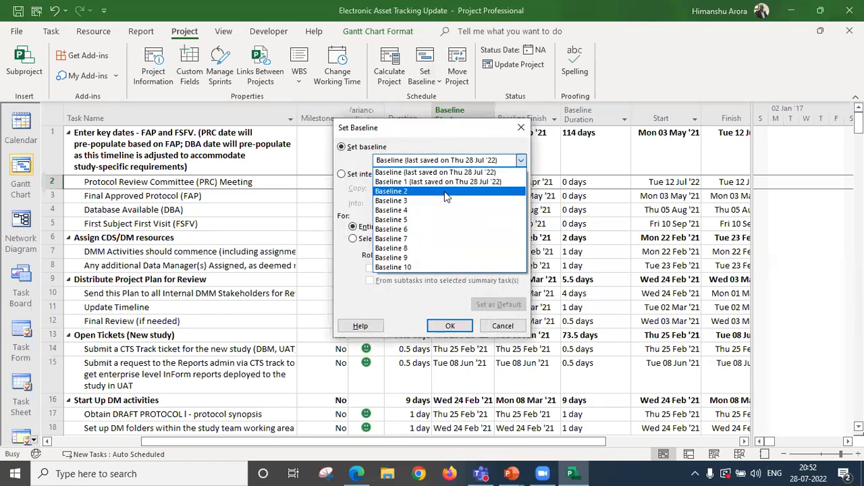
click(444, 192)
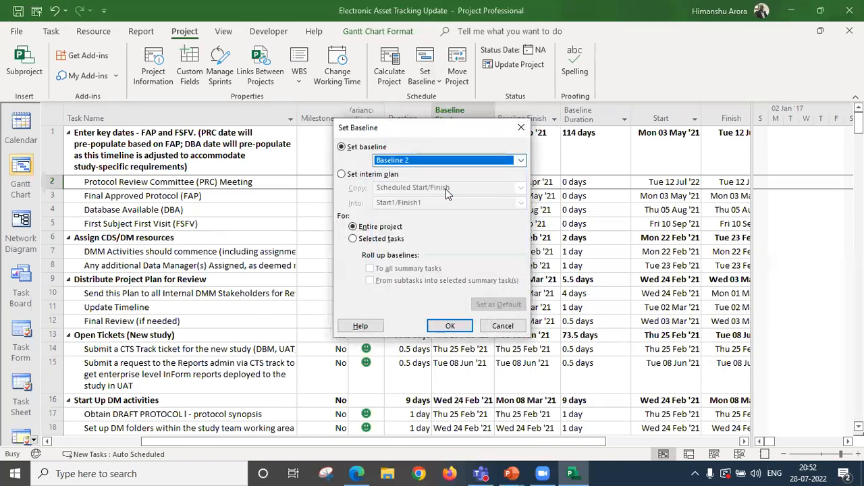
click(450, 326)
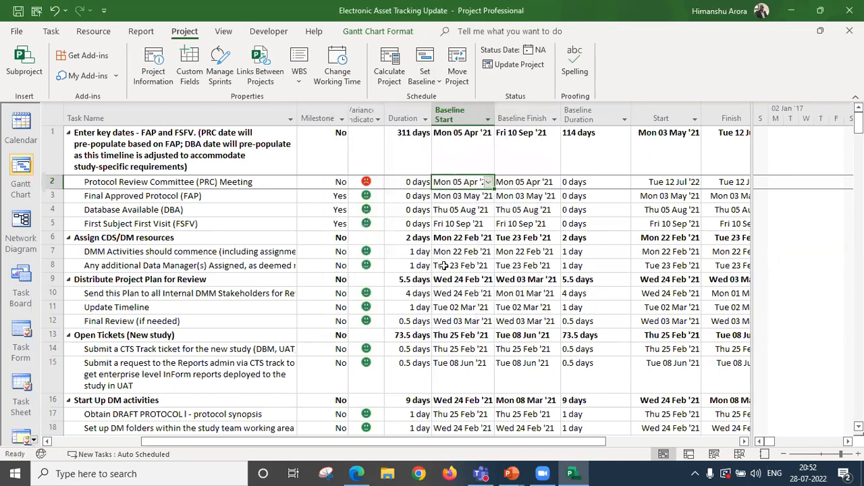
Set the default Baseline again for the entire project, overwriting its previously saved data.
click(436, 82)
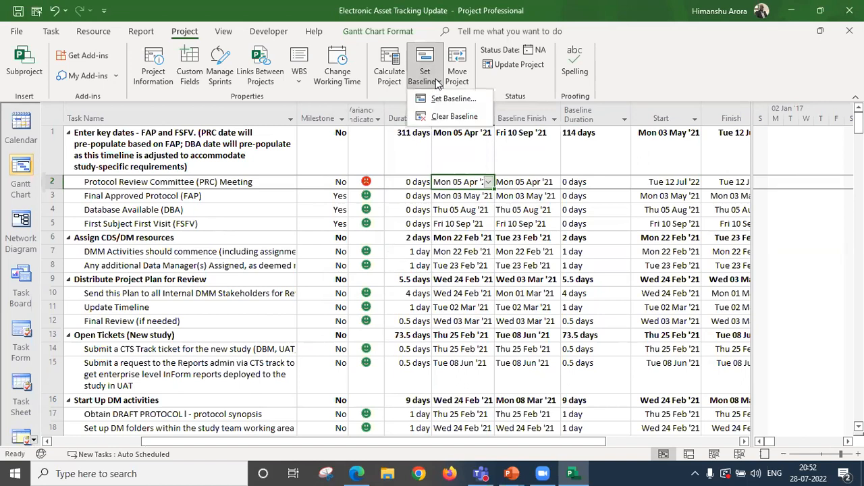
click(447, 99)
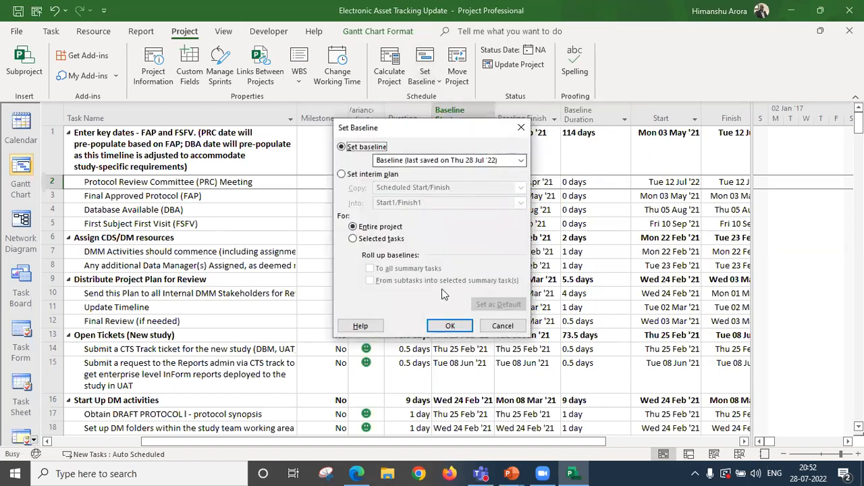
click(449, 327)
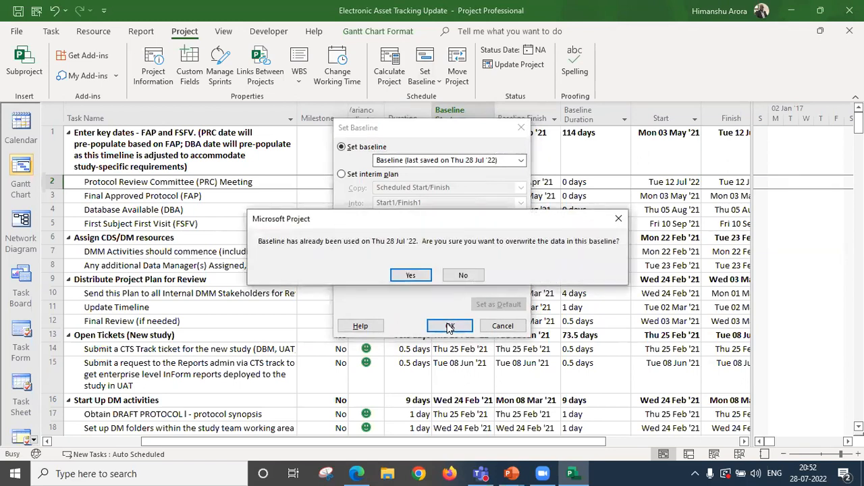
click(409, 277)
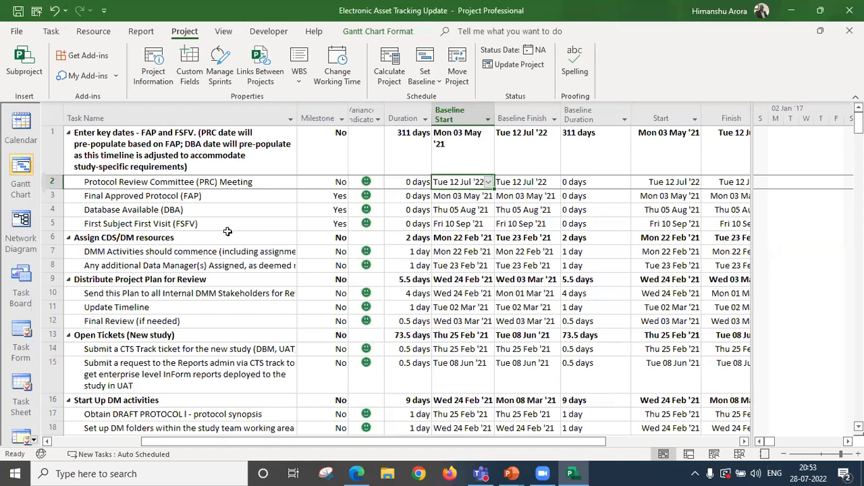
Switch the task sheet to the Variance table and compare scheduled dates, baseline dates and variances for the key-date tasks.
right_click(53, 116)
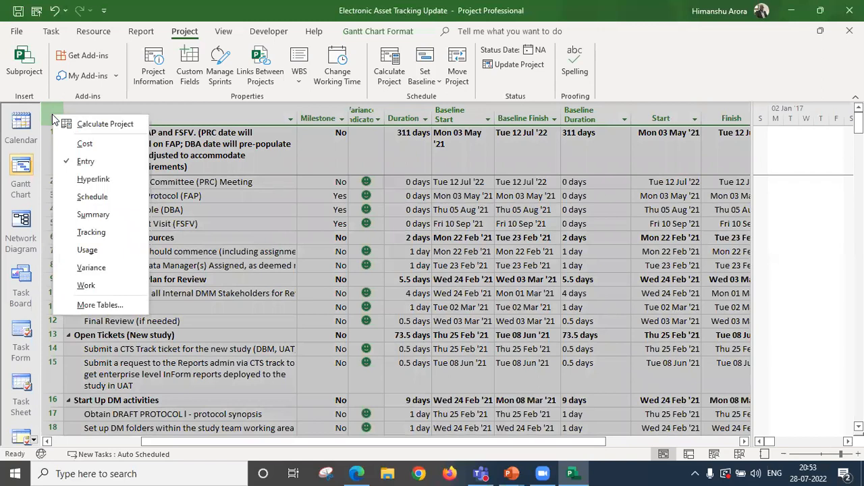
click(114, 268)
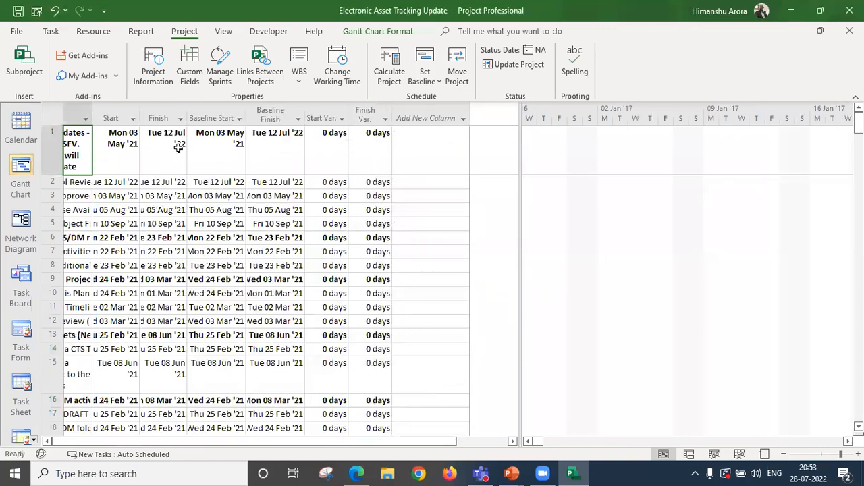
click(254, 210)
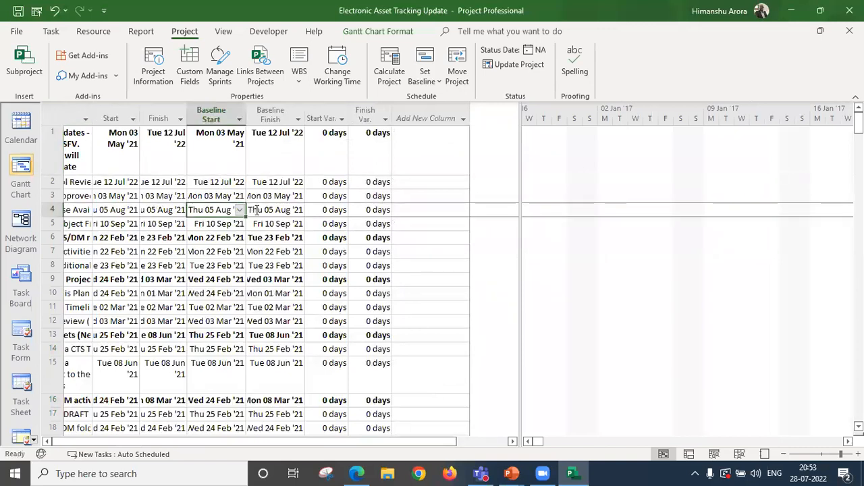
key(Left)
key(Left)
key(Left)
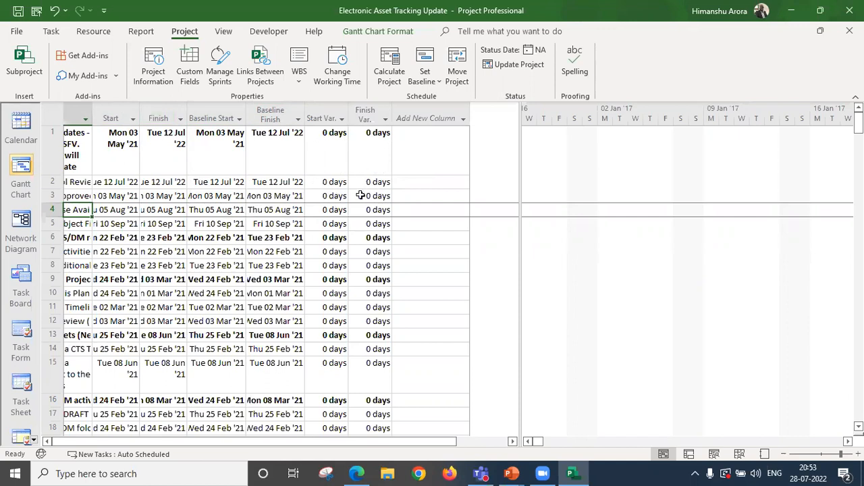
click(365, 184)
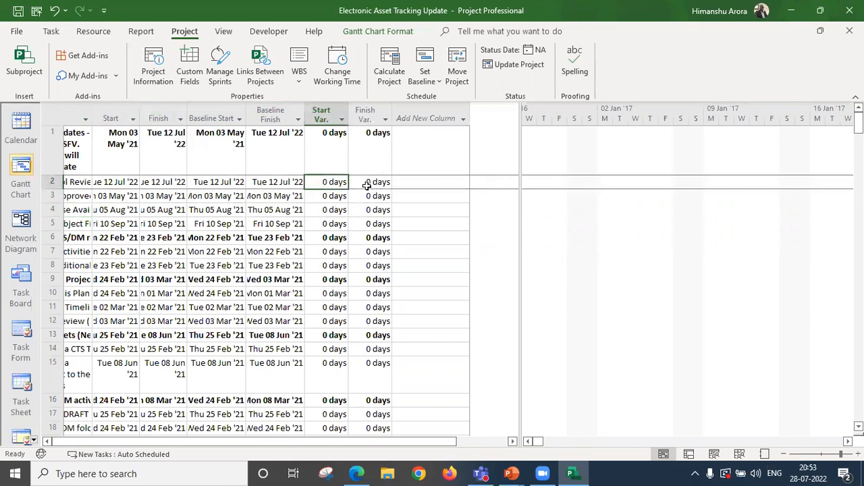
key(Left)
key(Left)
key(Left)
key(Left)
key(Left)
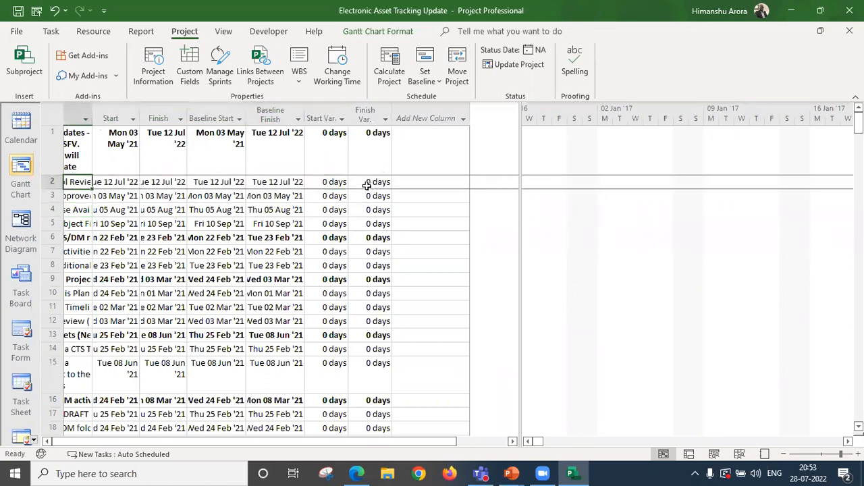
key(Down)
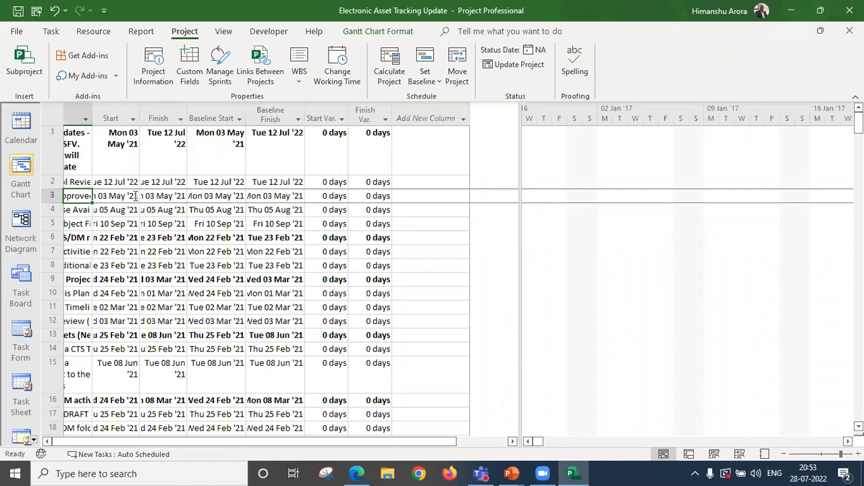
key(F2)
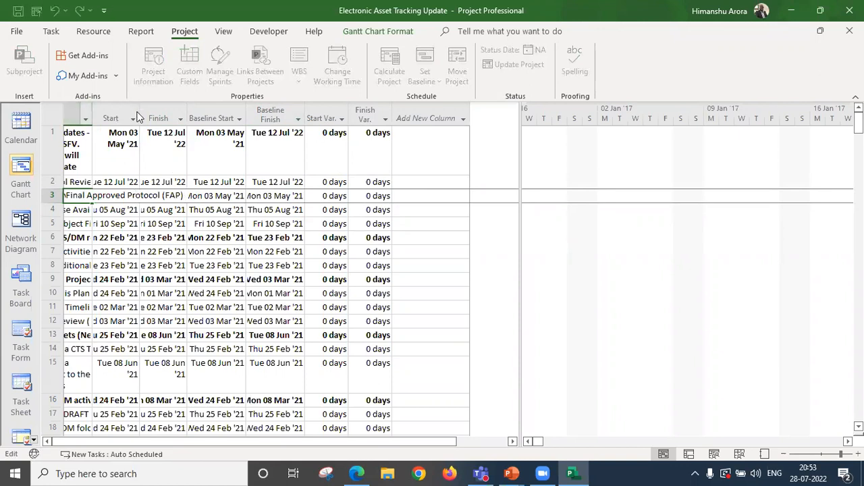
Return to the Entry table and set the Start of the Final Approved Protocol (FAP) task to 13 May 2021.
click(54, 114)
right_click(54, 114)
click(87, 161)
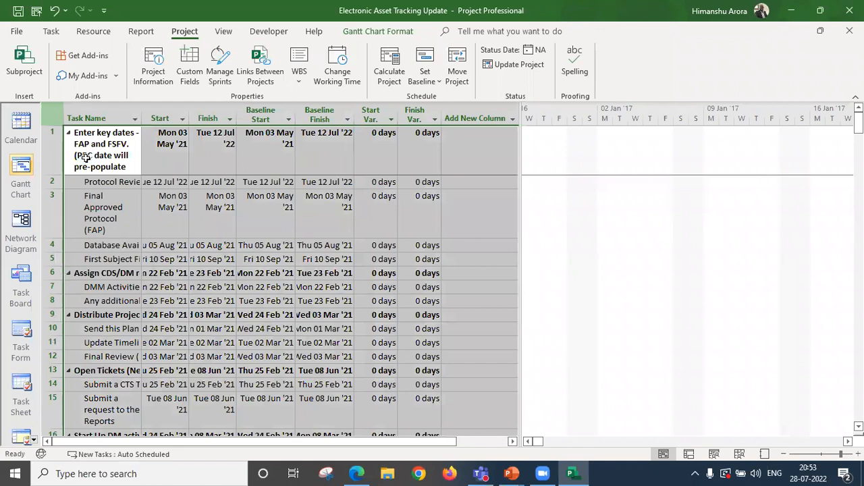
key(Right)
key(Right)
key(Right)
key(Right)
key(Right)
key(Right)
key(Right)
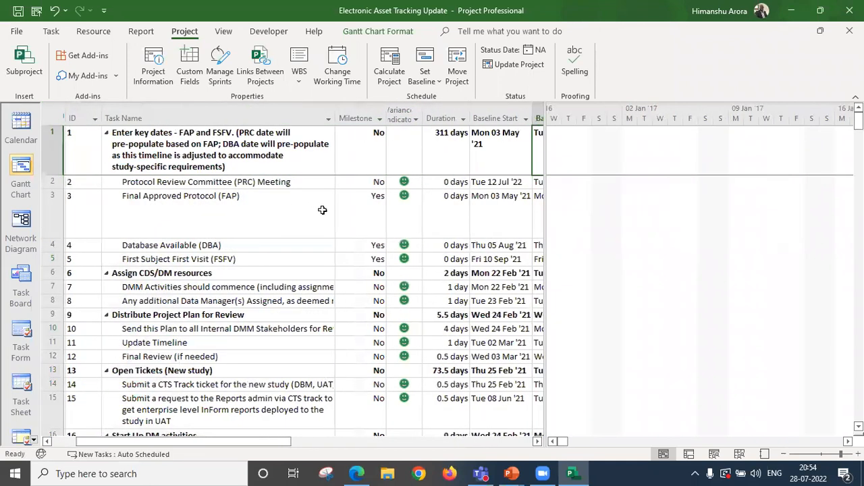
key(Right)
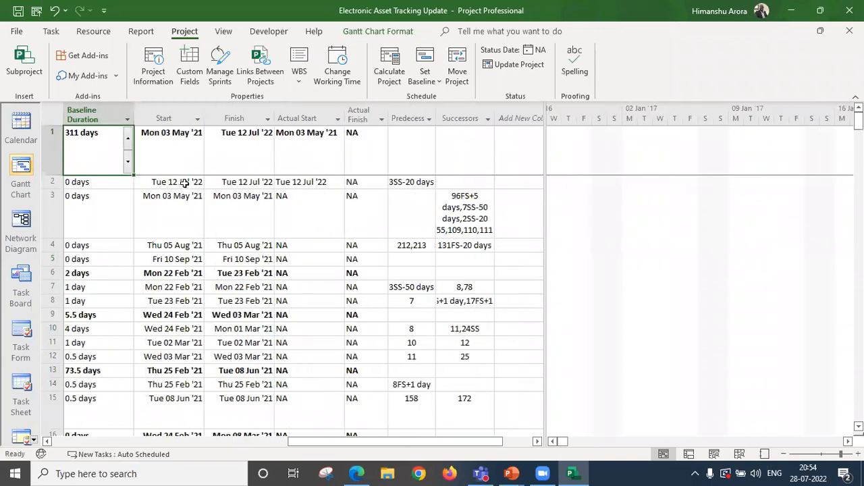
click(183, 196)
click(198, 215)
click(197, 215)
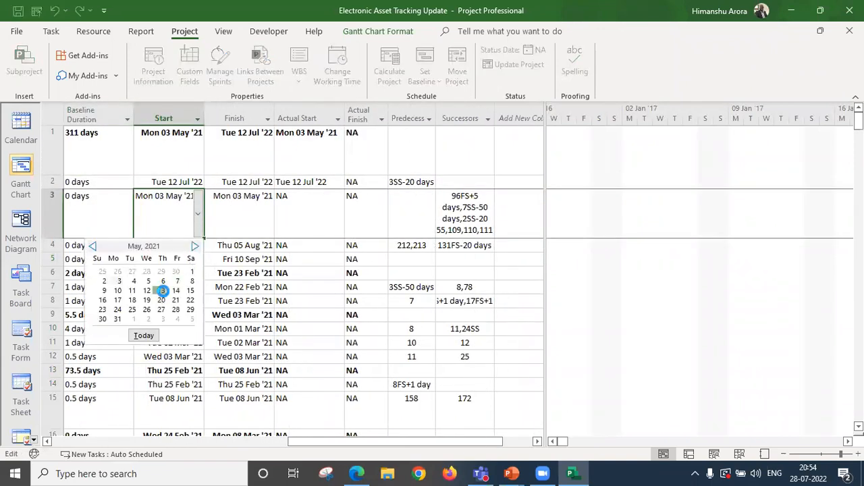
click(163, 291)
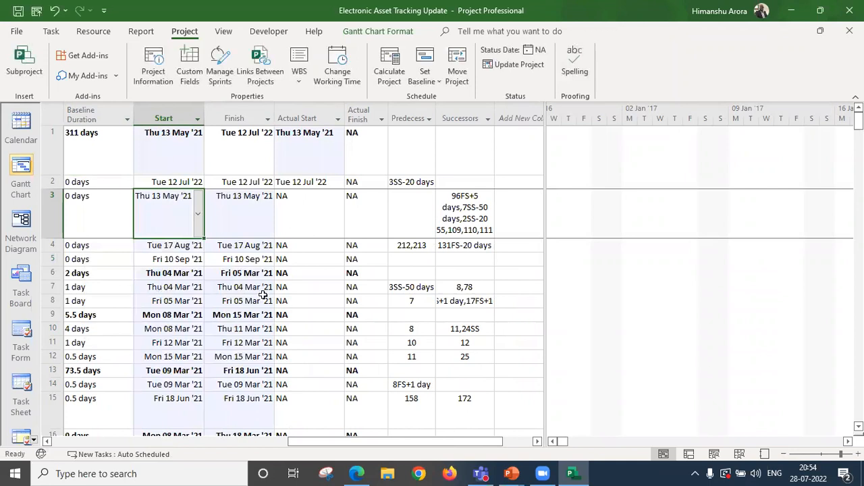
Reopen the Variance table and examine the start and finish variances across the rescheduled tasks.
click(170, 300)
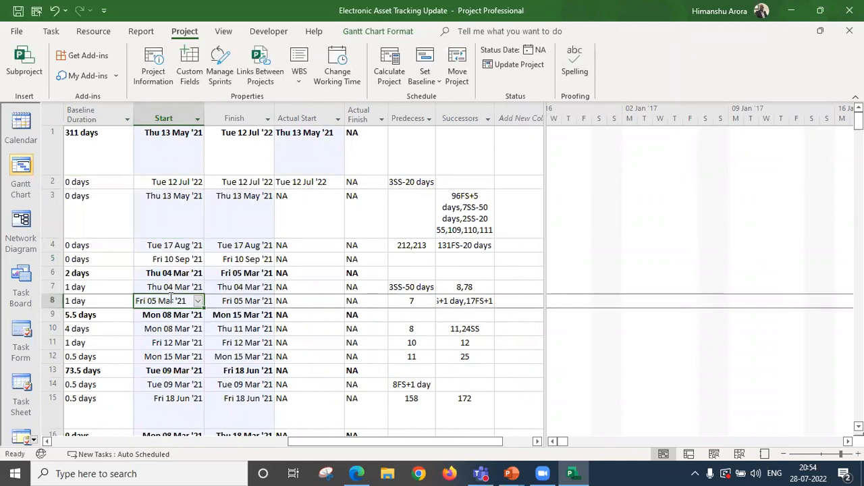
right_click(58, 122)
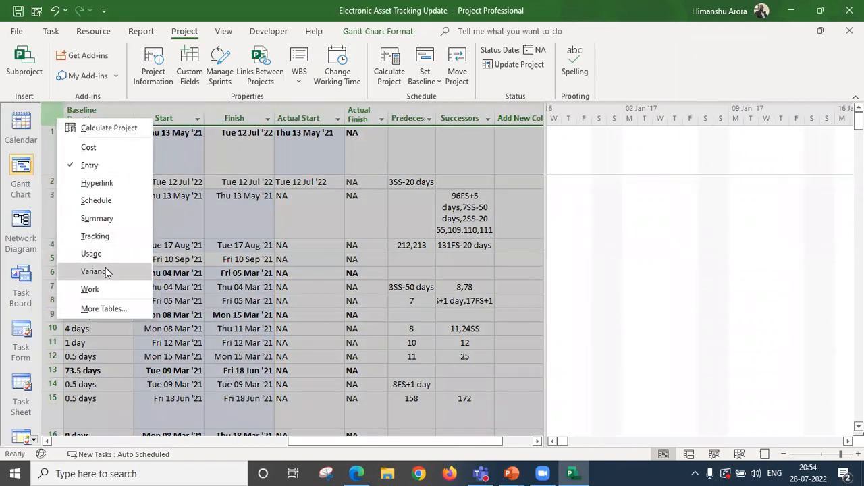
click(105, 268)
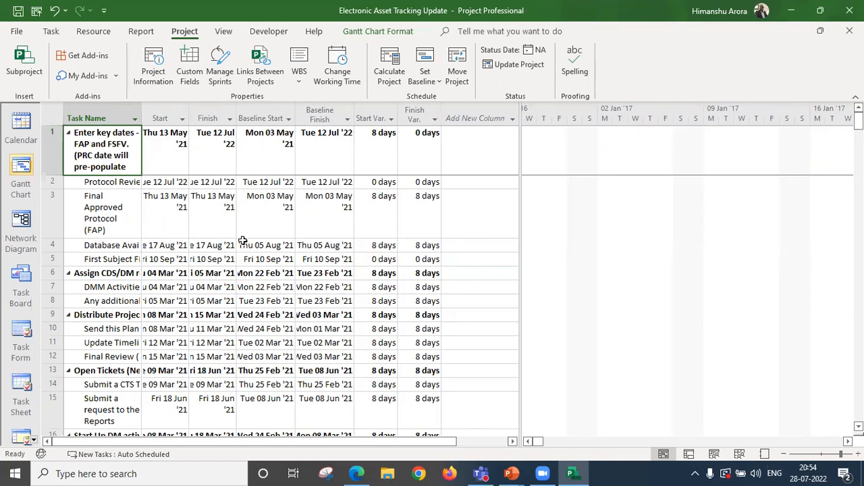
click(423, 262)
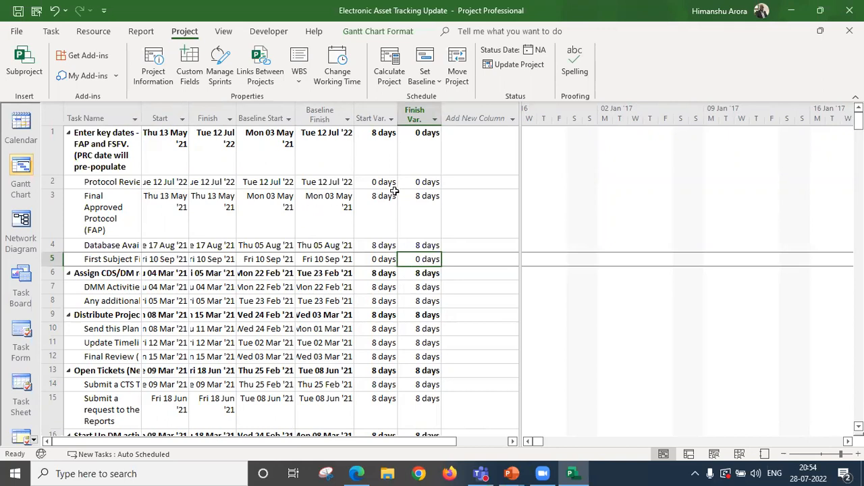
Switch the task sheet to the Cost table to view the baseline, variance and actual cost columns.
right_click(57, 117)
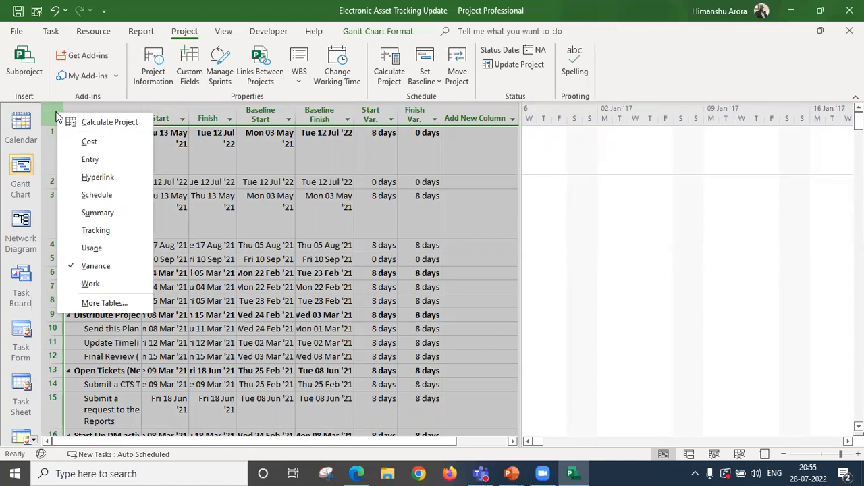
click(106, 143)
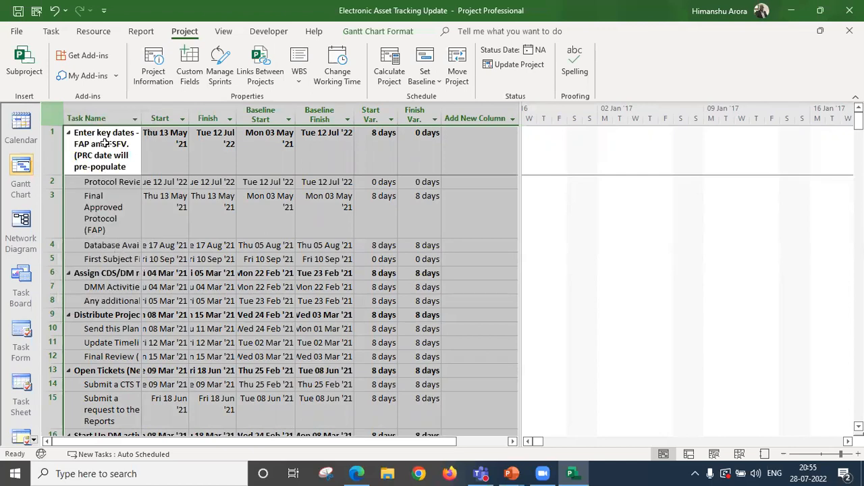
click(245, 223)
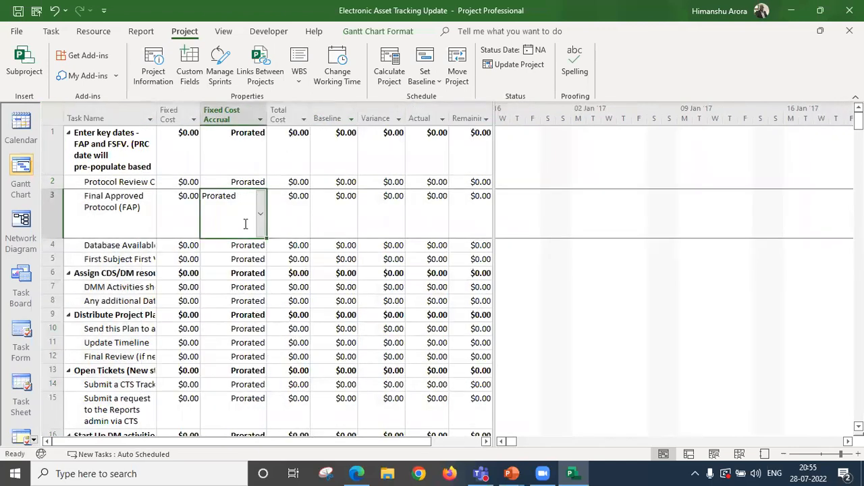
Compare the total cost, baseline and variance columns for the Protocol Review Committee (PRC) Meeting task in the Cost table.
key(Down)
key(Up)
key(Up)
key(Right)
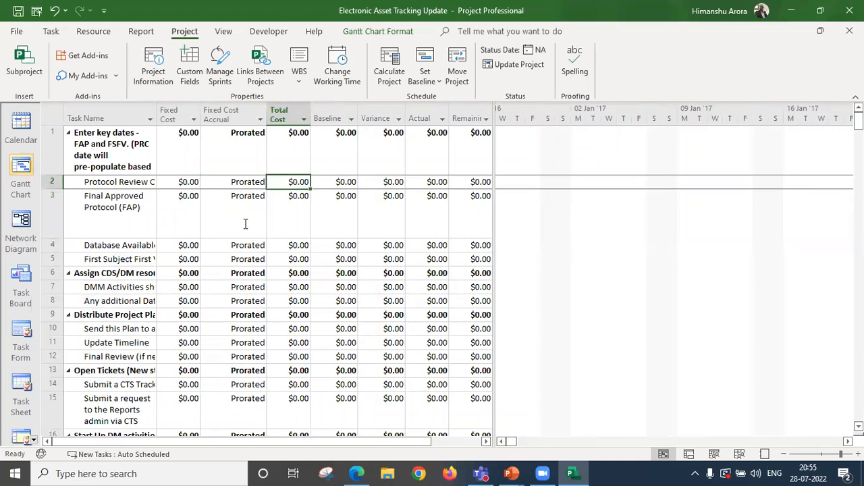
key(Right)
key(Right)
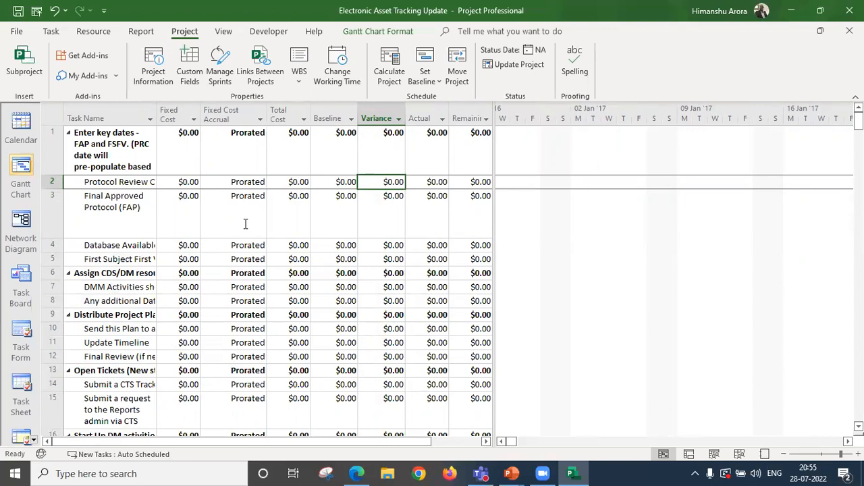
key(Left)
key(Left)
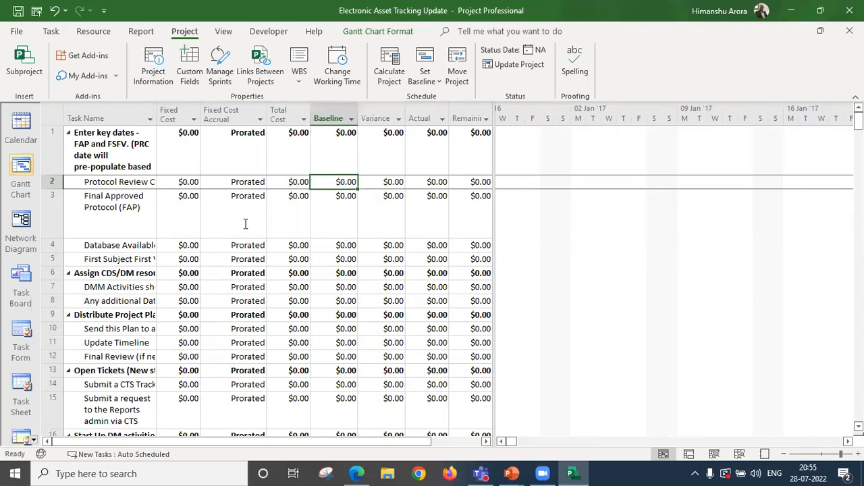
Review the Final Approved Protocol (FAP) task's cost columns, from remaining cost back through total cost and fixed cost accrual.
key(Down)
key(Down)
key(Left)
key(Up)
key(Right)
key(Right)
key(Right)
key(Right)
key(Right)
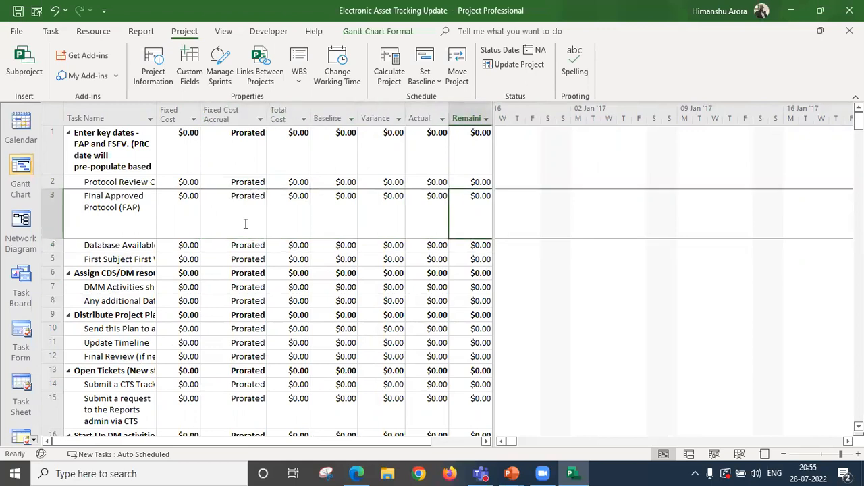
key(Left)
key(Left)
key(Left)
key(Left)
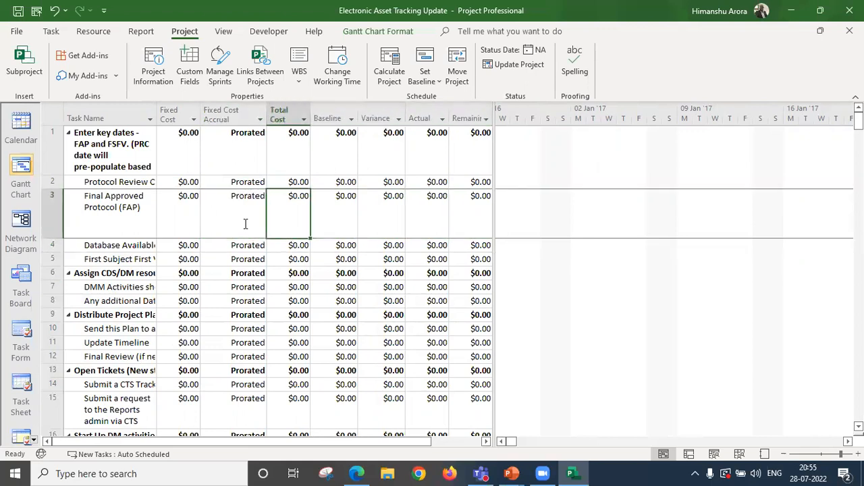
key(Left)
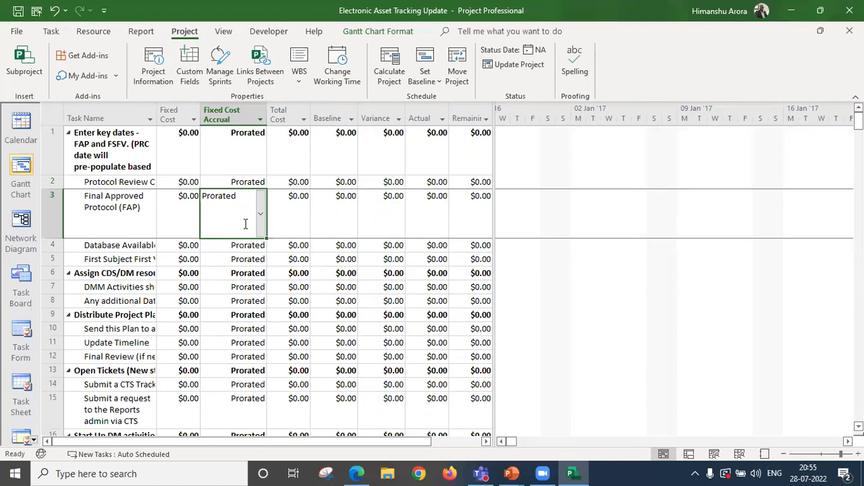
key(Left)
key(Left)
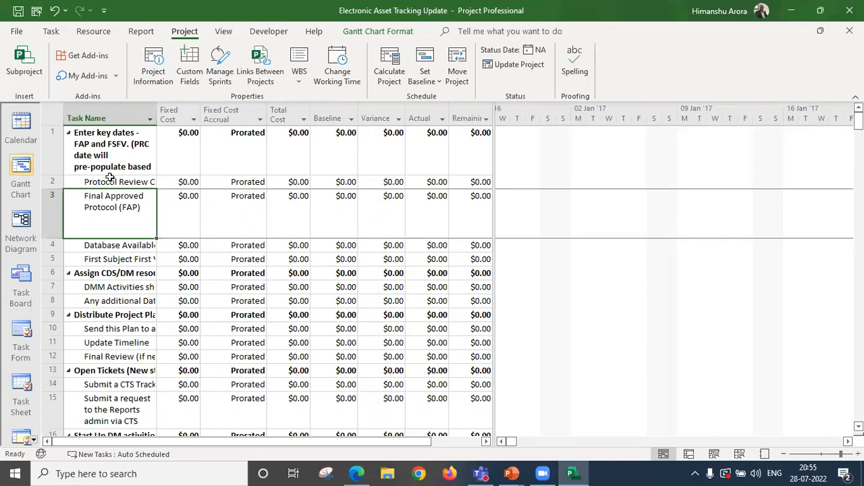
Switch the task sheet back to the Entry table and select the Final Approved Protocol (FAP) task.
right_click(49, 119)
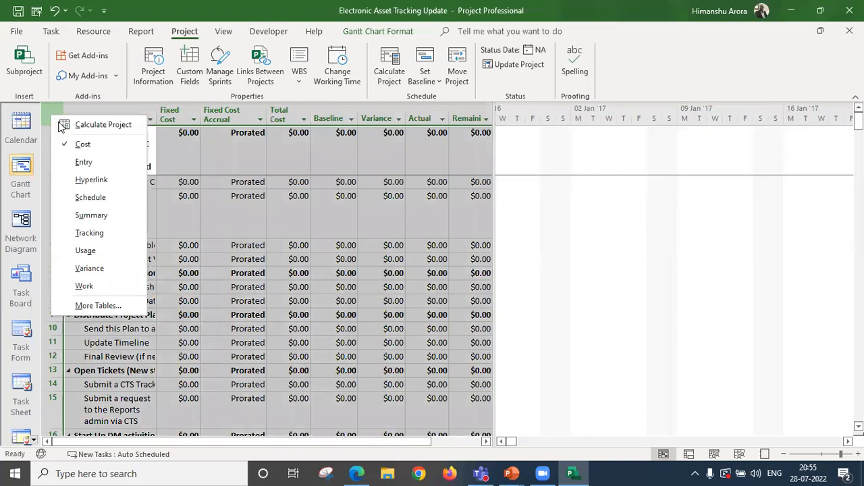
click(83, 162)
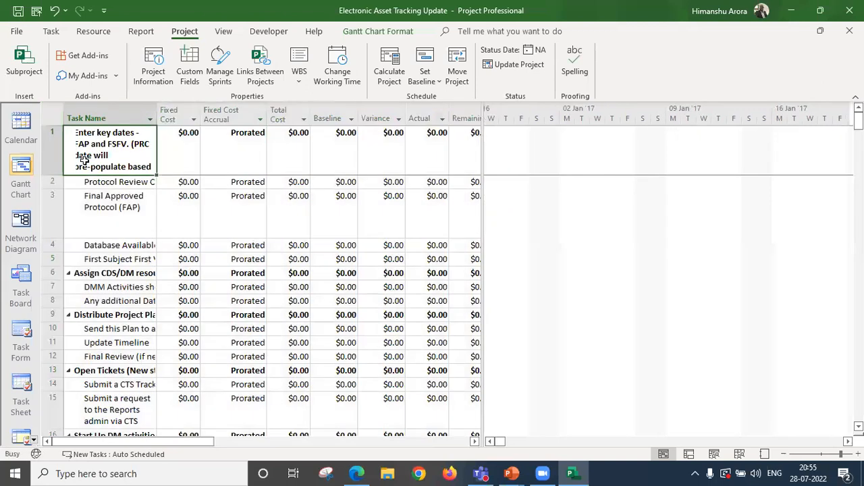
click(337, 220)
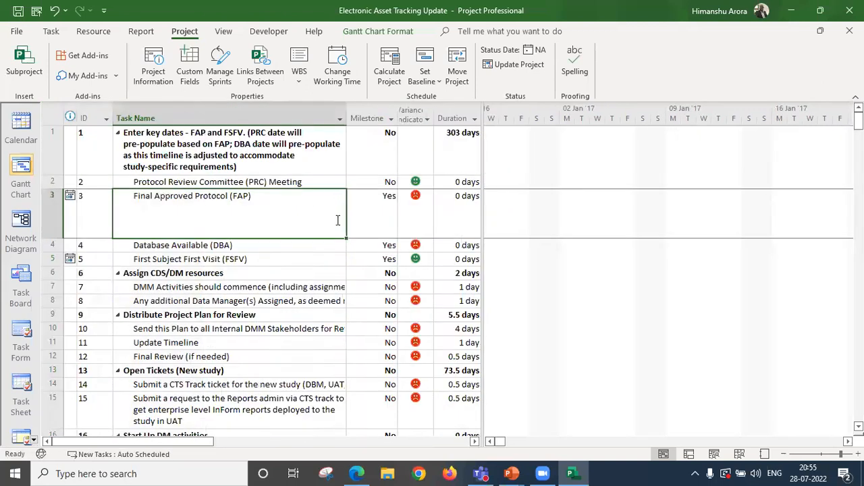
Insert a Duration Variance column before the Baseline Start column in the Entry table.
key(Right)
key(Right)
key(Right)
key(Right)
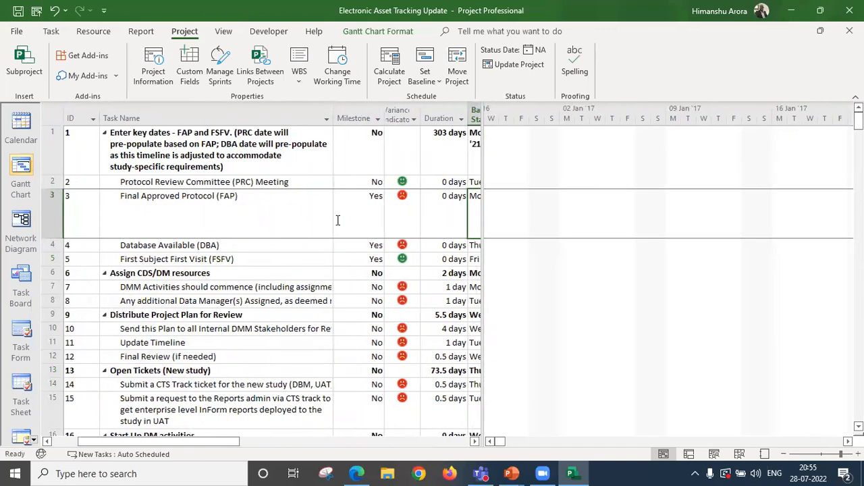
right_click(473, 113)
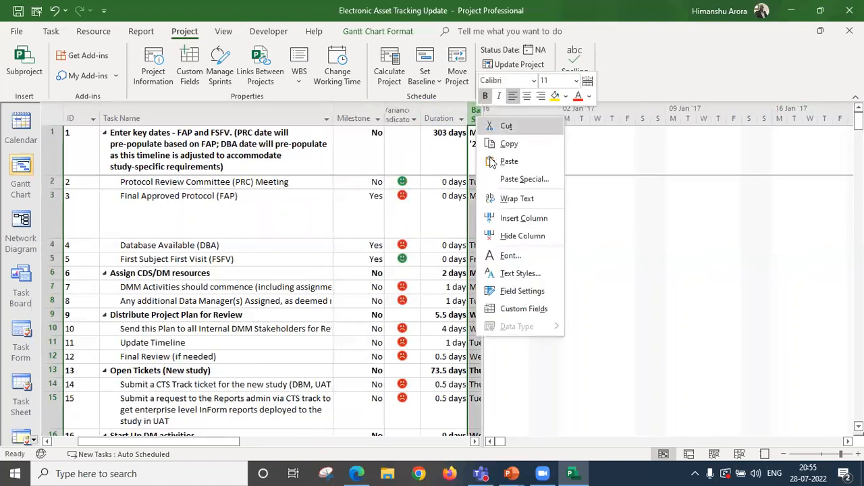
click(518, 219)
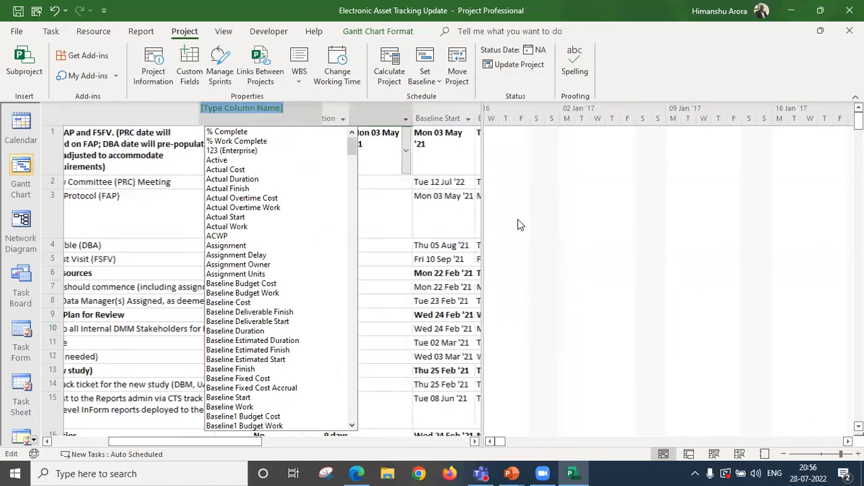
text(Duration)
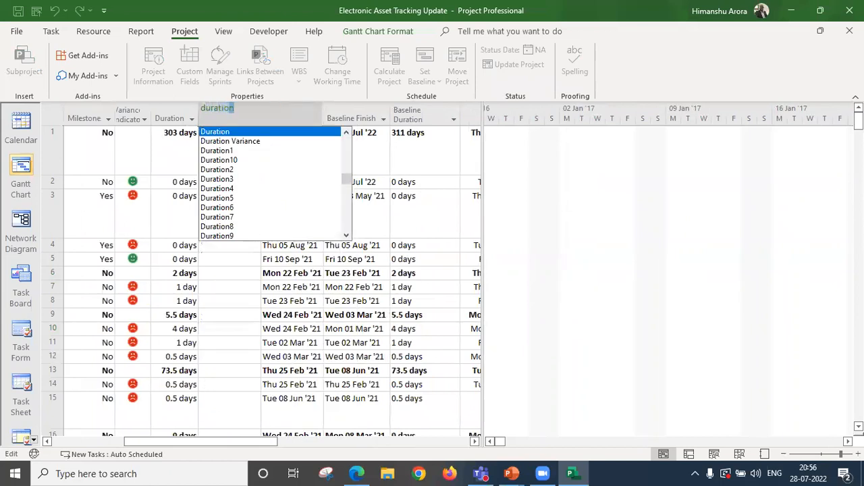
key(Return)
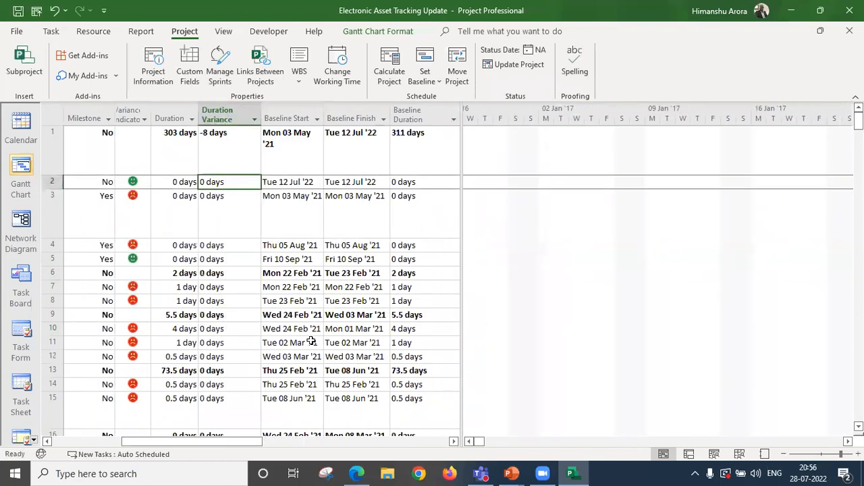
Compare the Duration, Baseline Duration and Duration Variance values of the key dates summary task.
click(229, 220)
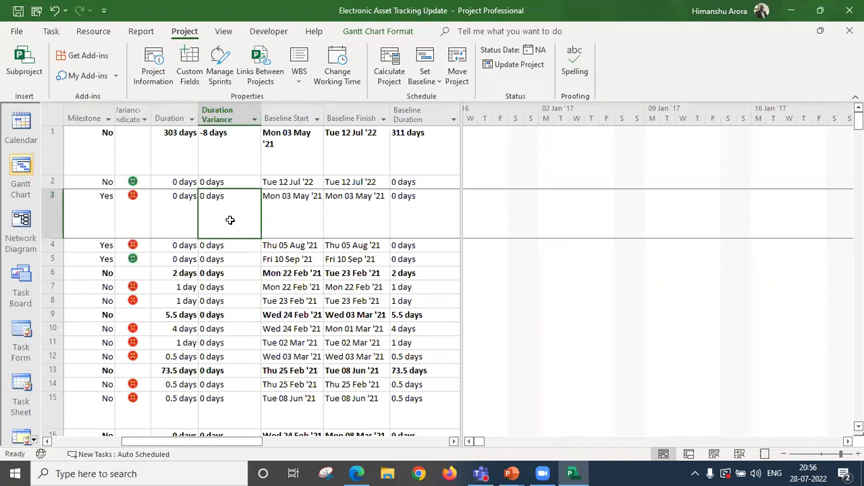
key(Up)
key(Up)
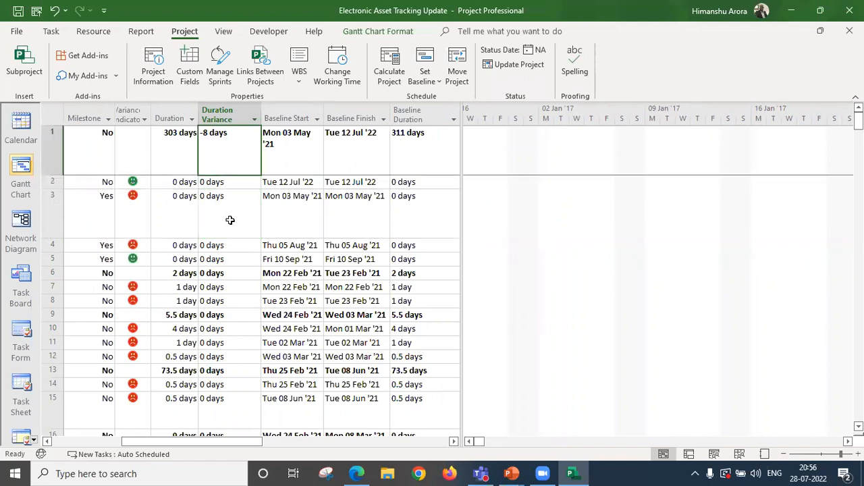
key(Left)
key(Left)
key(Left)
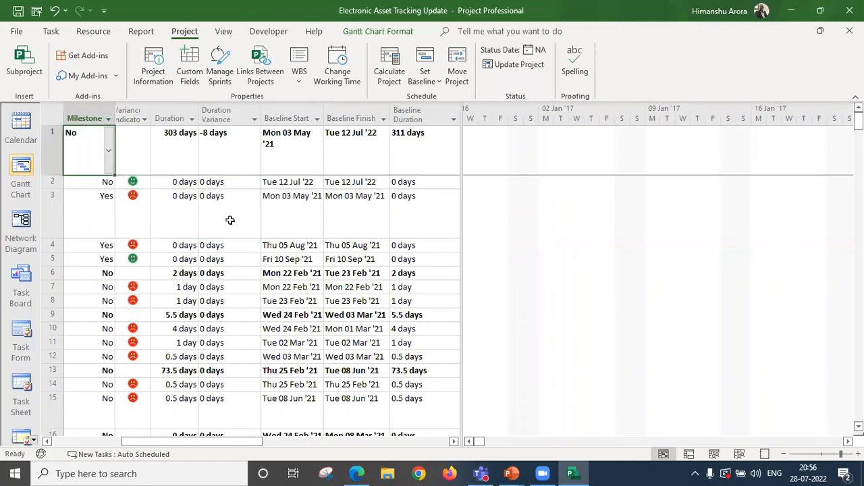
key(Left)
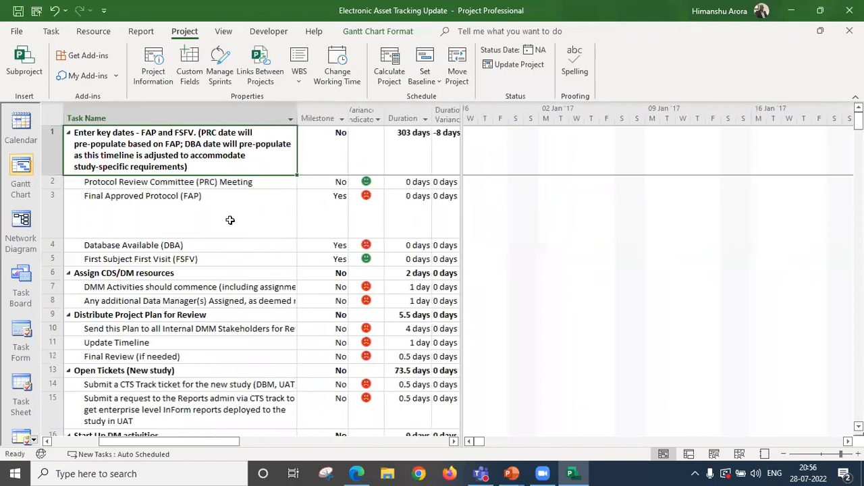
key(Right)
key(Right)
key(Right)
key(Right)
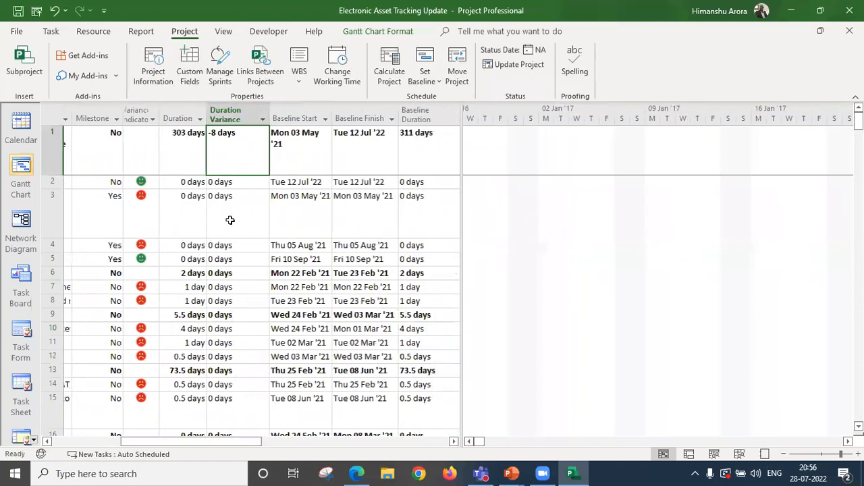
key(Right)
key(Right)
key(Right)
key(Left)
key(Left)
key(Left)
key(Left)
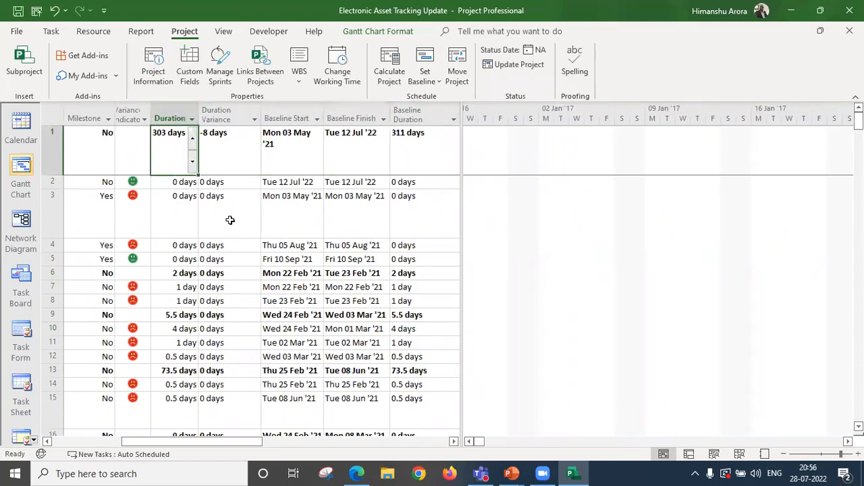
key(Right)
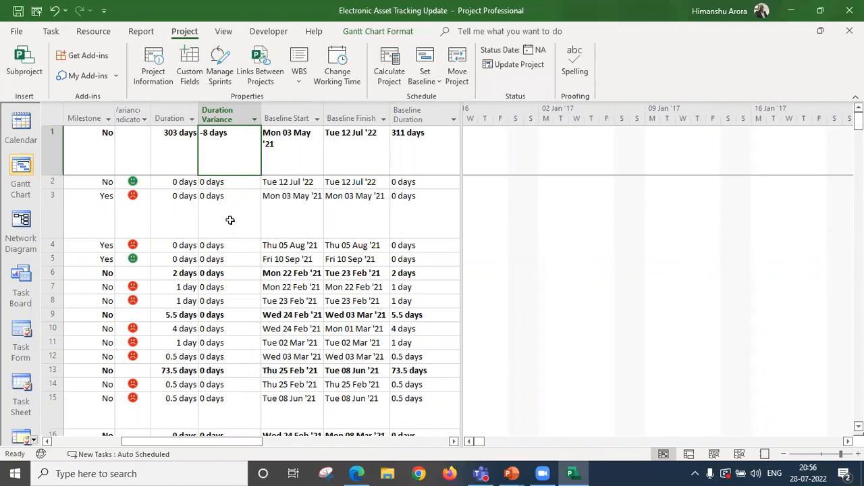
Examine the Final Approved Protocol (FAP) task's duration and variance indicator, and return to the key dates summary task.
key(Left)
key(Down)
key(Down)
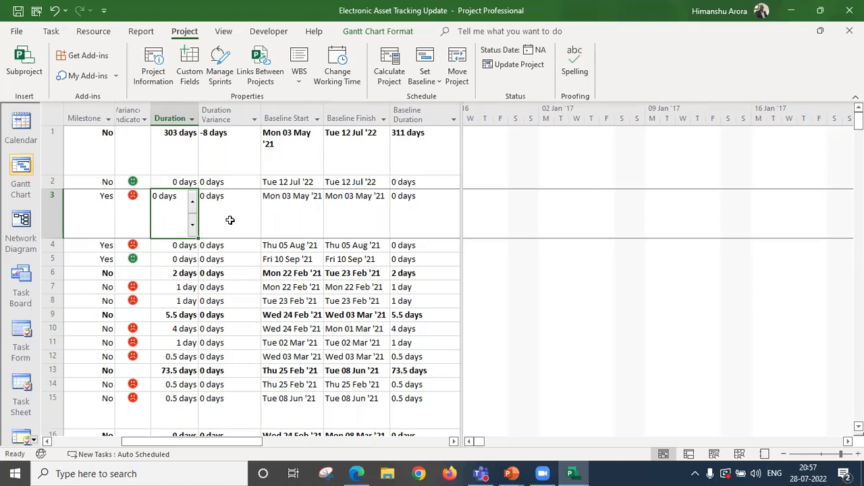
key(Left)
key(Left)
key(Left)
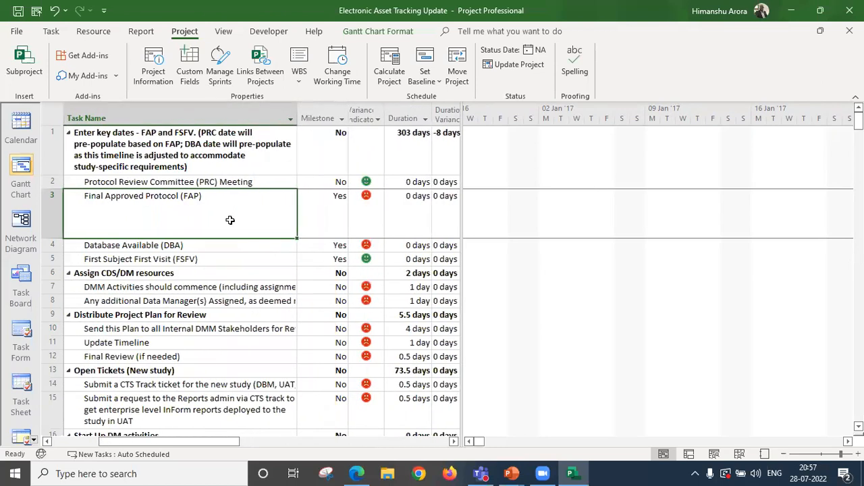
key(Up)
key(Up)
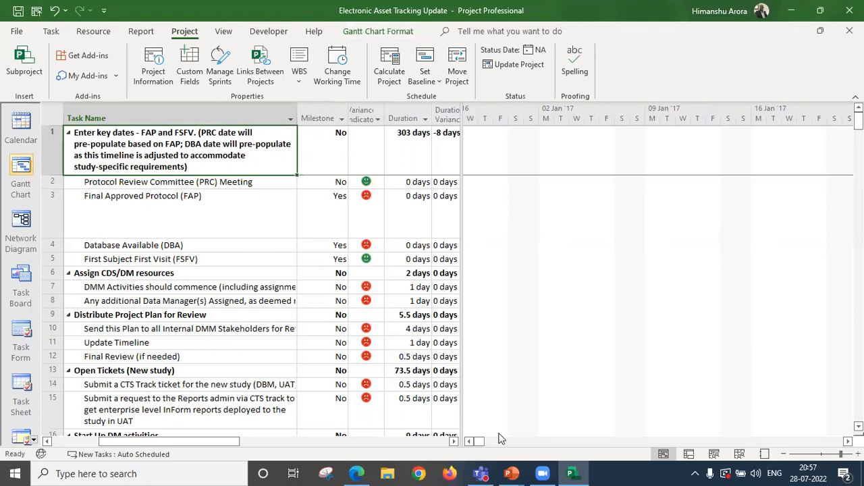
Switch to the webinar presentation in PowerPoint.
mouse_move(511, 473)
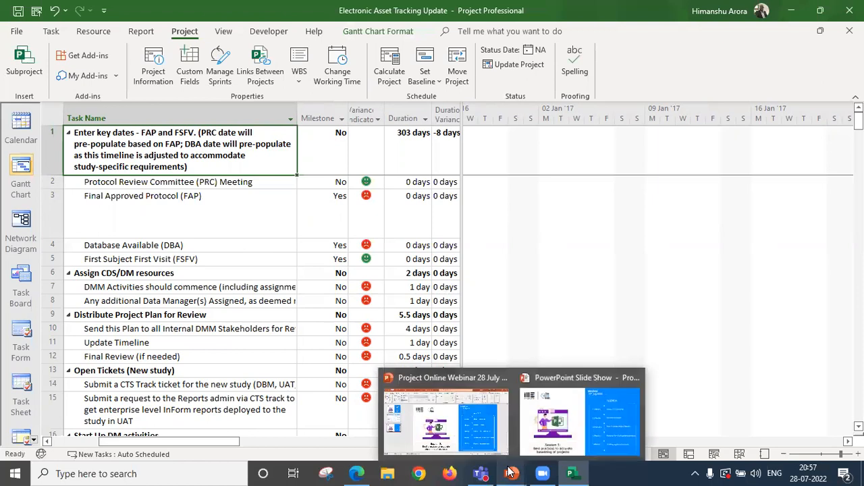